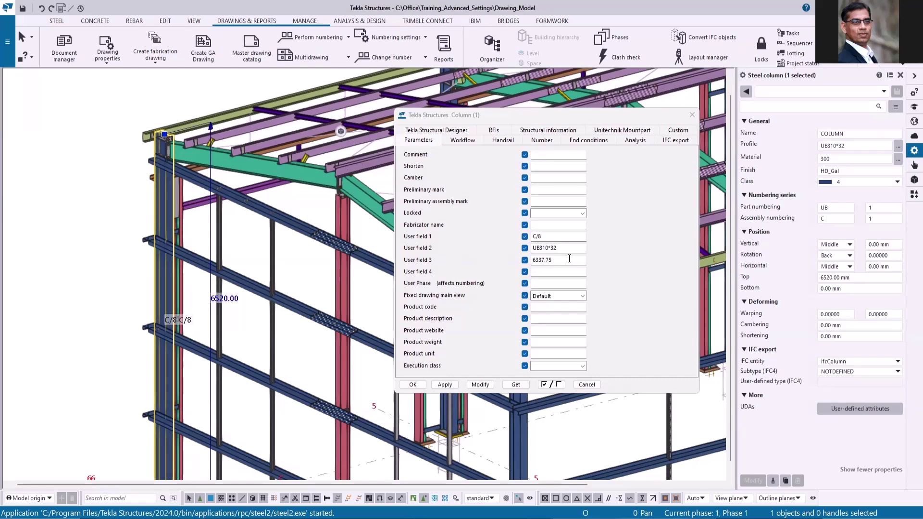
- Close the column's user-defined attributes dialog to get back to the 3D steel model
left_click(692, 114)
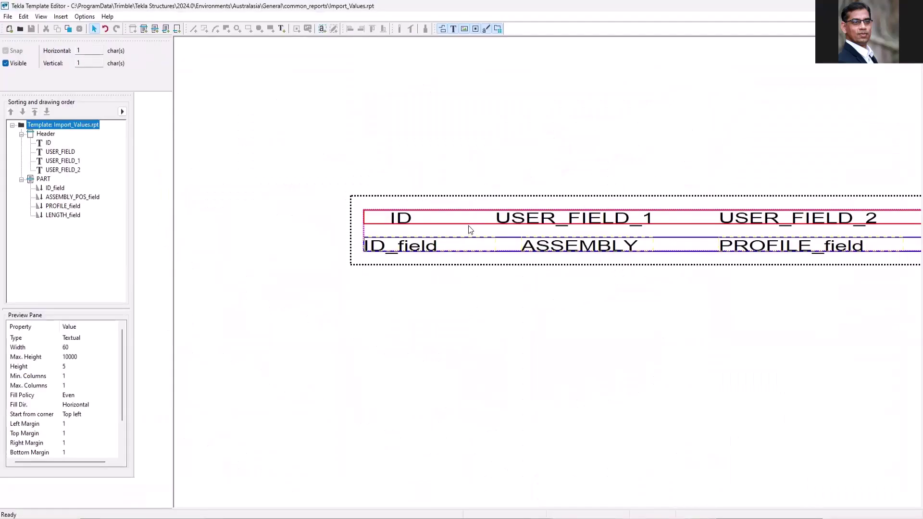
left_click(468, 224)
scroll(505, 241, "up", 2)
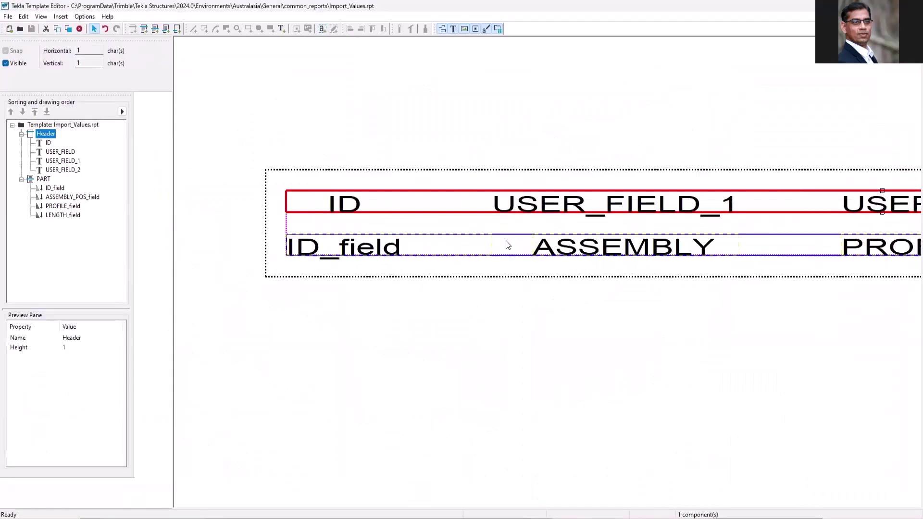
left_click(515, 238)
double_click(515, 238)
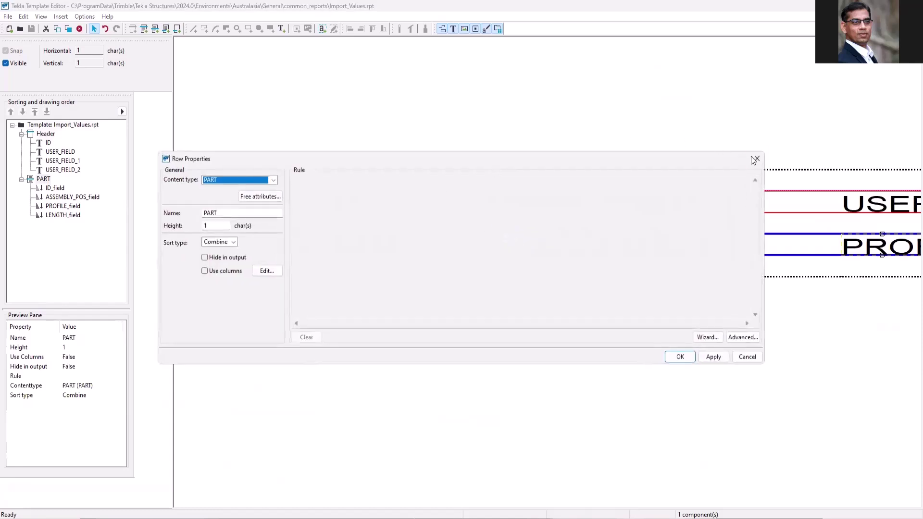
key("Escape")
scroll(298, 248, "up", 1)
scroll(298, 249, "down", 1)
double_click(298, 245)
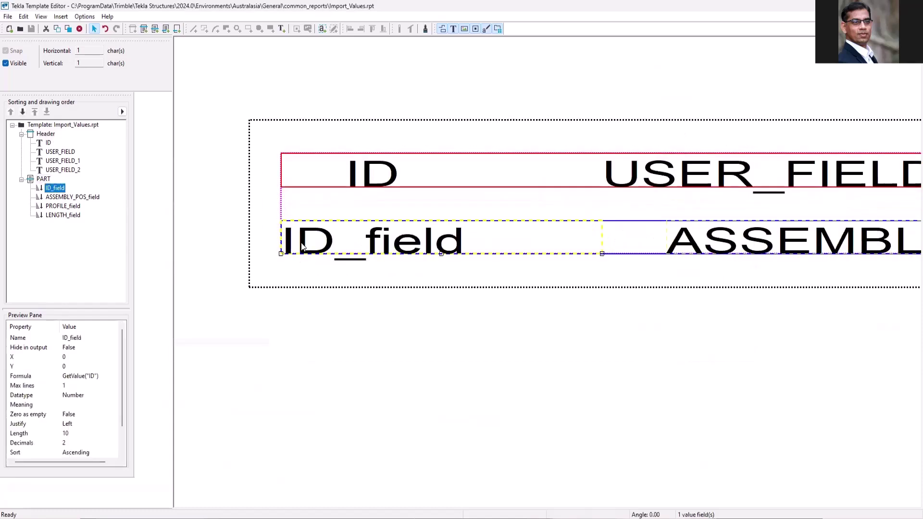
left_click(589, 126)
scroll(433, 284, "down", 2)
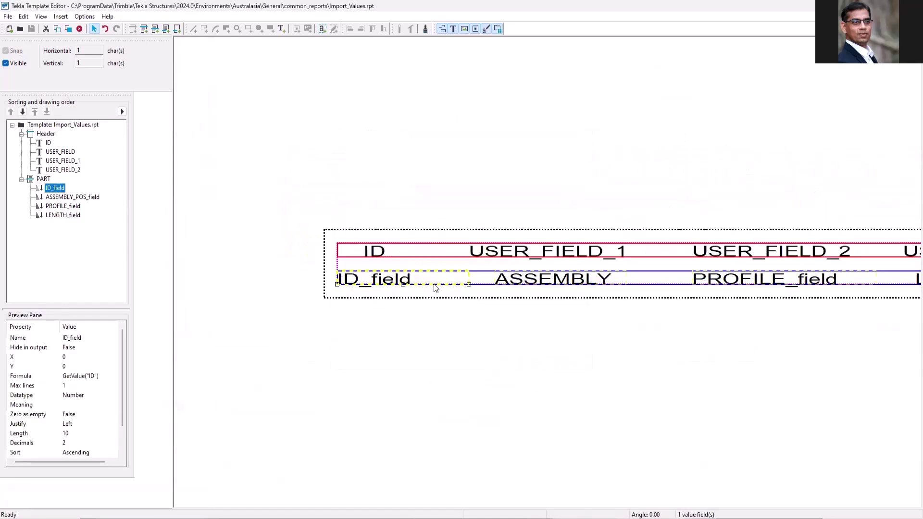
scroll(531, 258, "up", 2)
double_click(540, 247)
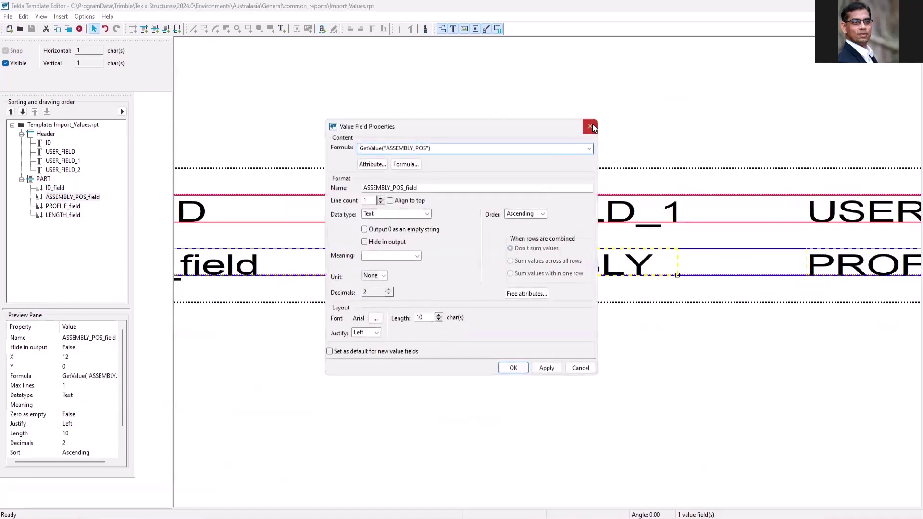
left_click(590, 127)
scroll(596, 272, "down", 2)
scroll(599, 273, "up", 2)
double_click(598, 273)
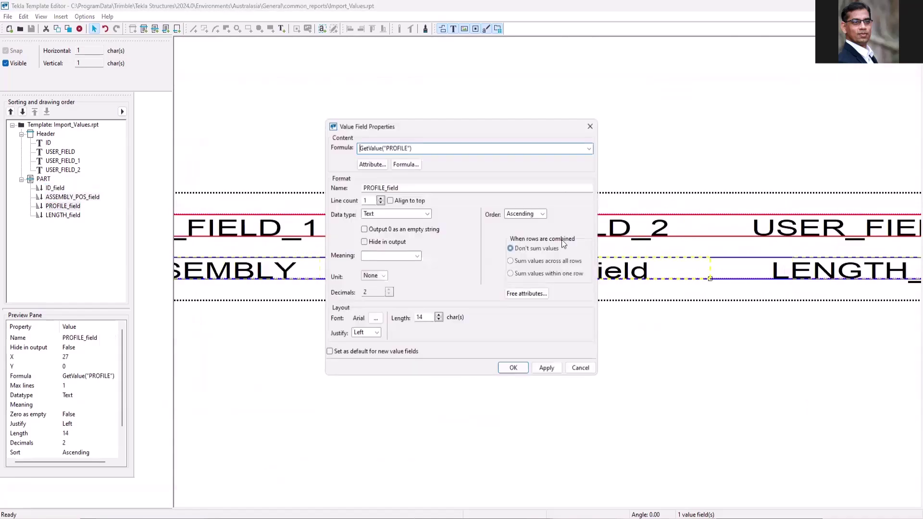
left_click(590, 127)
scroll(398, 303, "down", 1)
scroll(556, 301, "up", 2)
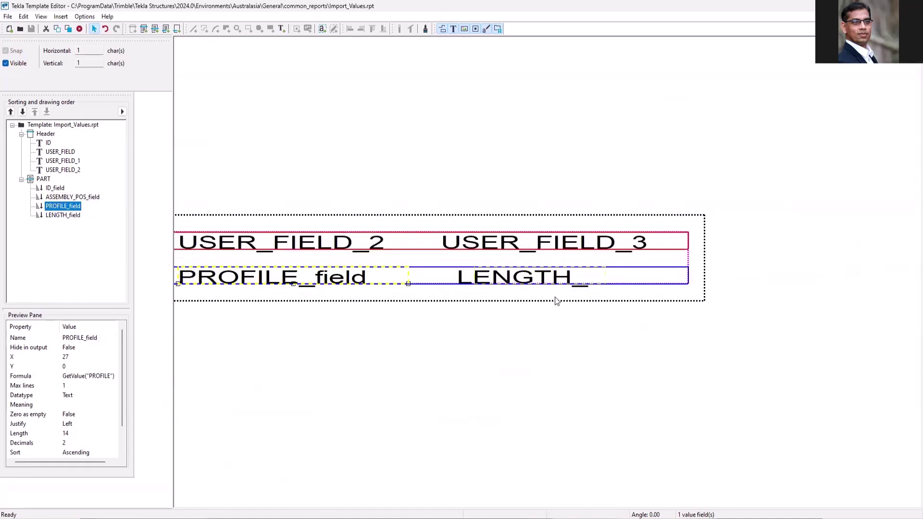
double_click(512, 274)
left_click(590, 126)
scroll(420, 326, "down", 3)
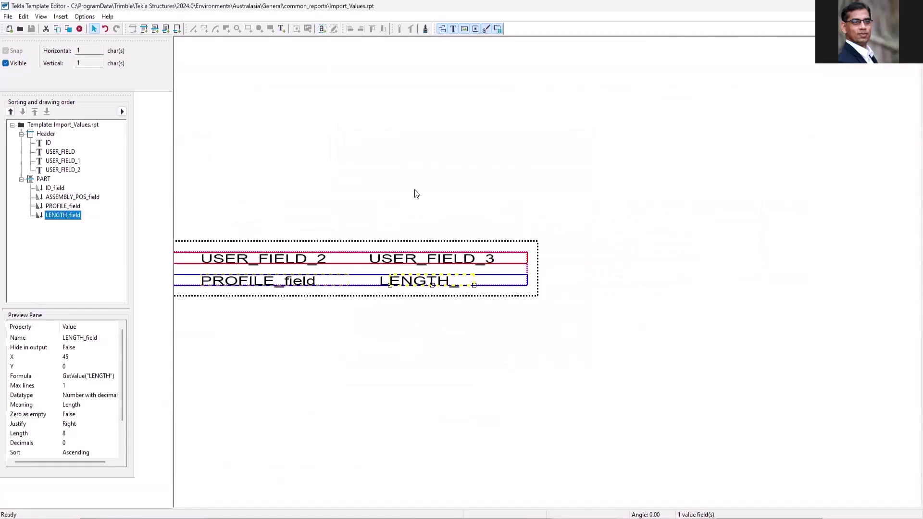
- Set the template page width to 75
double_click(417, 193)
type("7")
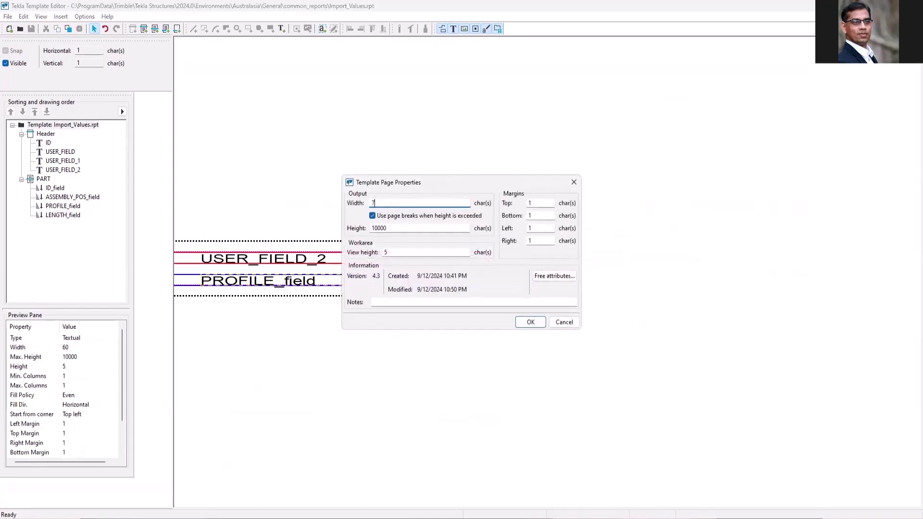
type("5")
left_click(530, 322)
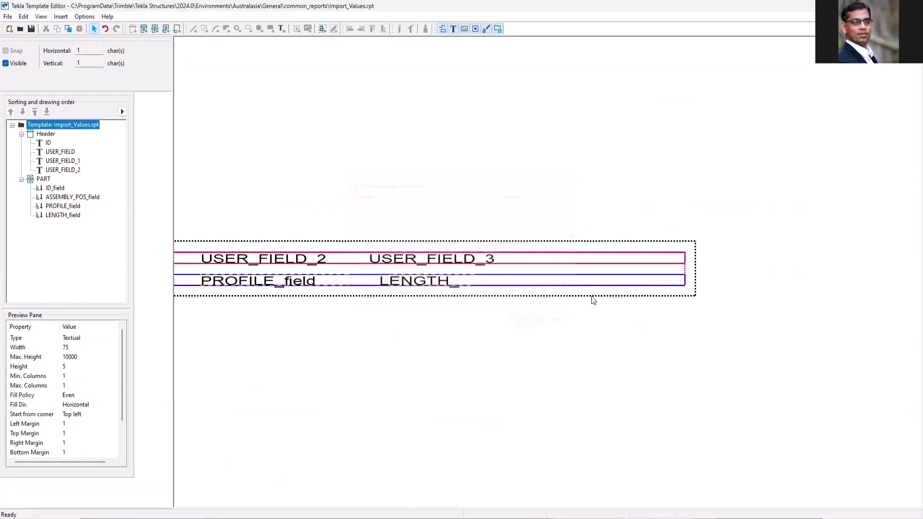
scroll(592, 299, "up", 2)
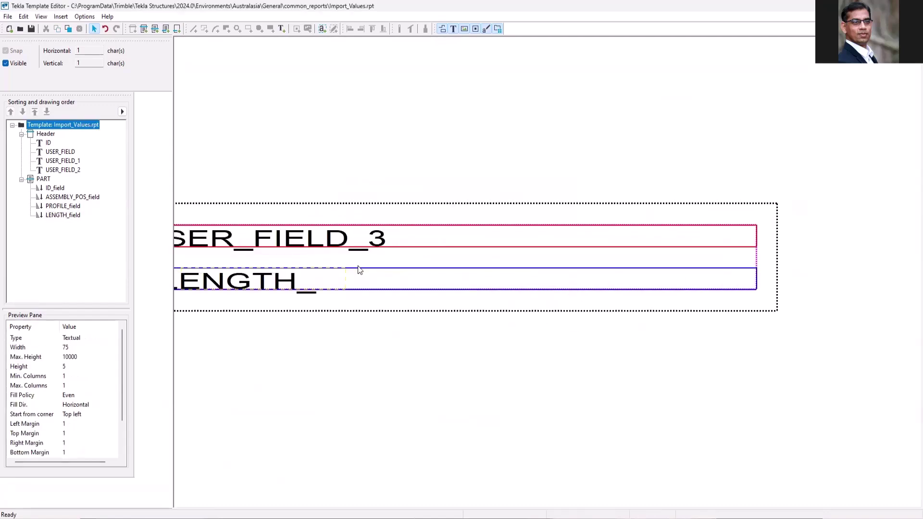
- Place a new value field in the PART row showing the WEIGHT attribute
left_click(322, 29)
left_click(513, 279)
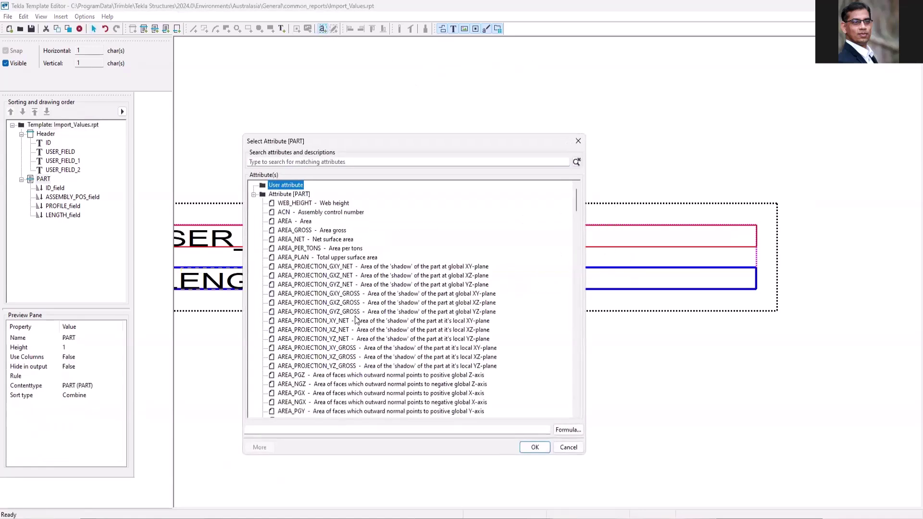
left_click(356, 321)
key("w")
scroll(424, 304, "down", 3)
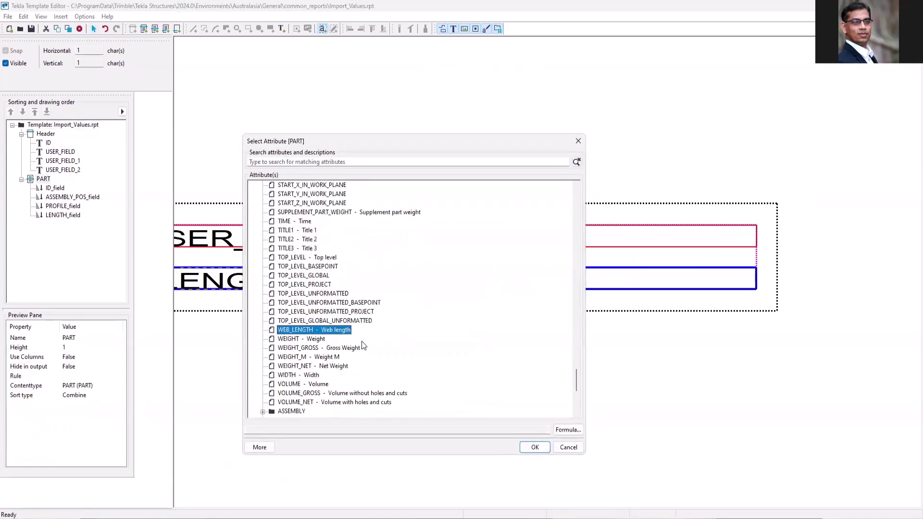
scroll(305, 360, "down", 2)
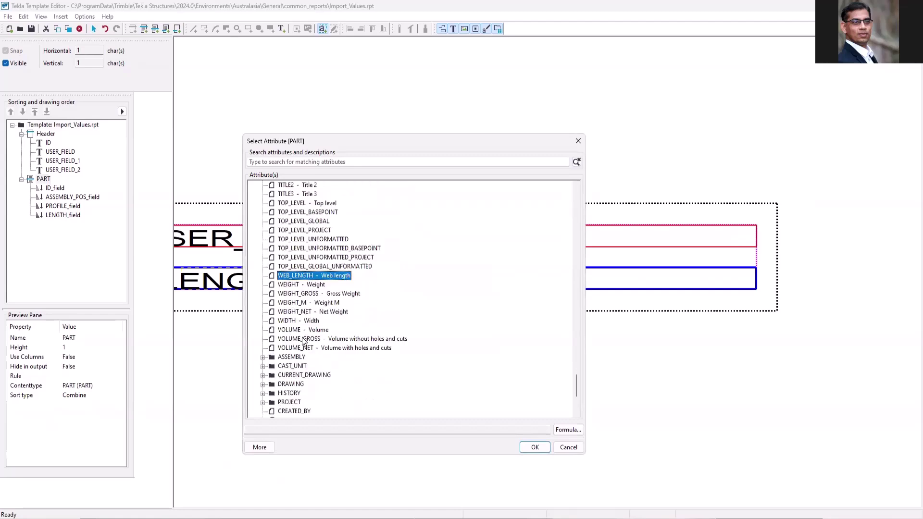
left_click(314, 284)
left_click(534, 447)
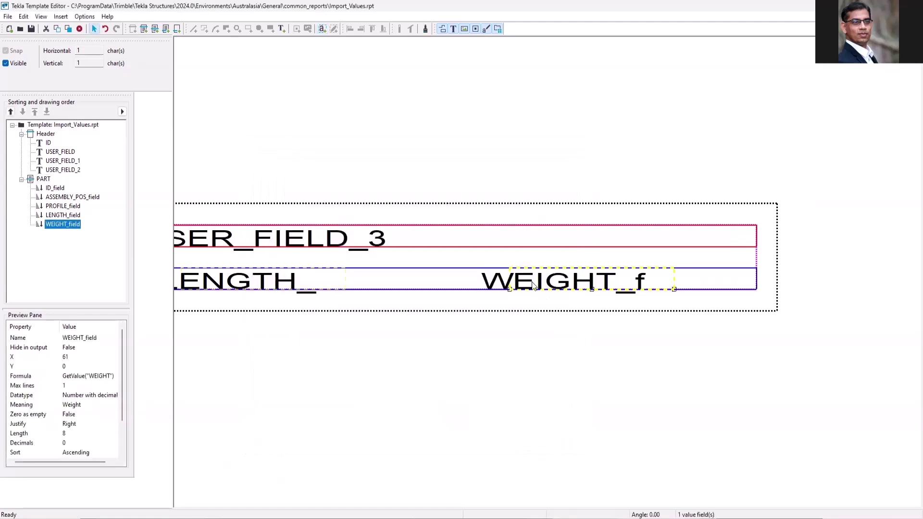
- Apply WEIGHT_field's properties with formula GetValue("WEIGHT") and close them
double_click(531, 282)
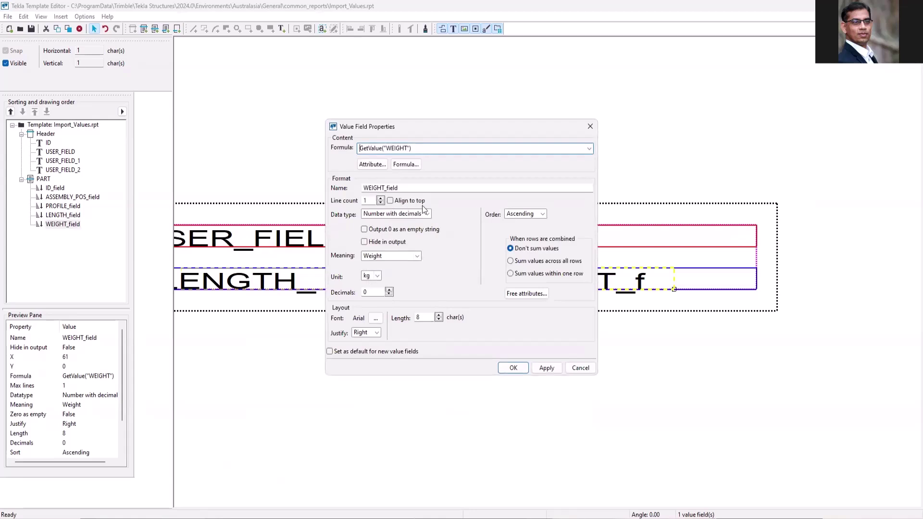
left_click(546, 368)
left_click(513, 368)
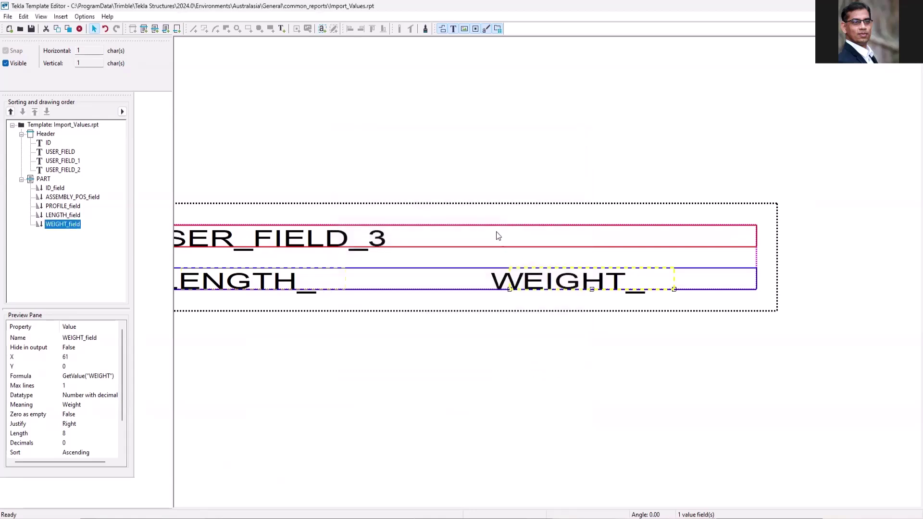
scroll(528, 240, "down", 2)
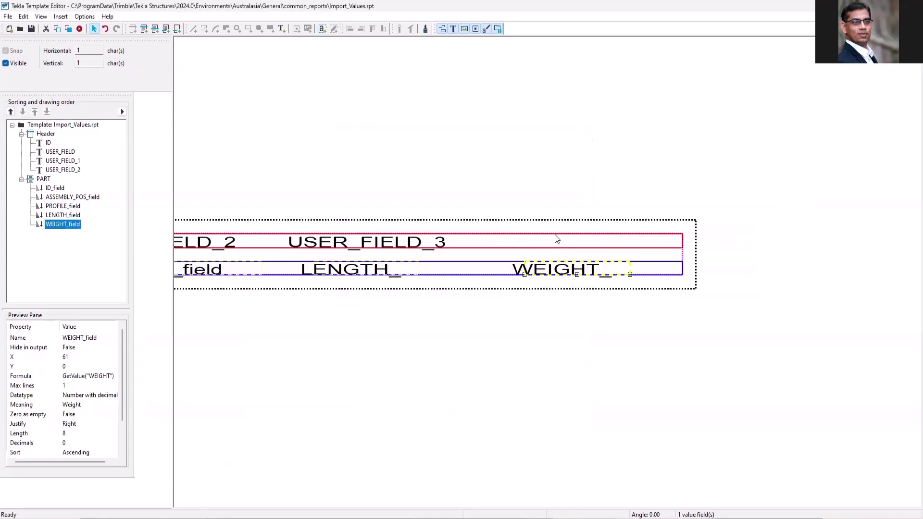
scroll(385, 262, "down", 2)
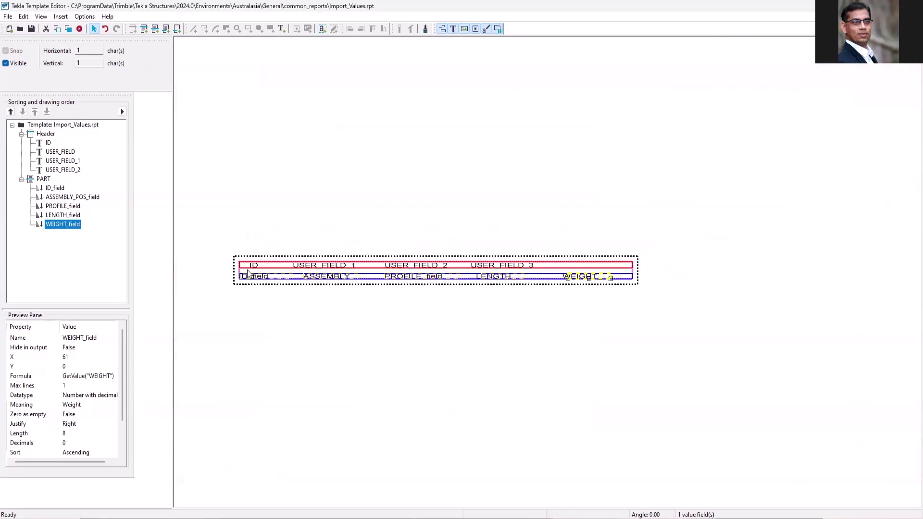
scroll(247, 270, "up", 3)
- Inspect the ID_field formula and the ID header text properties
left_click(282, 303)
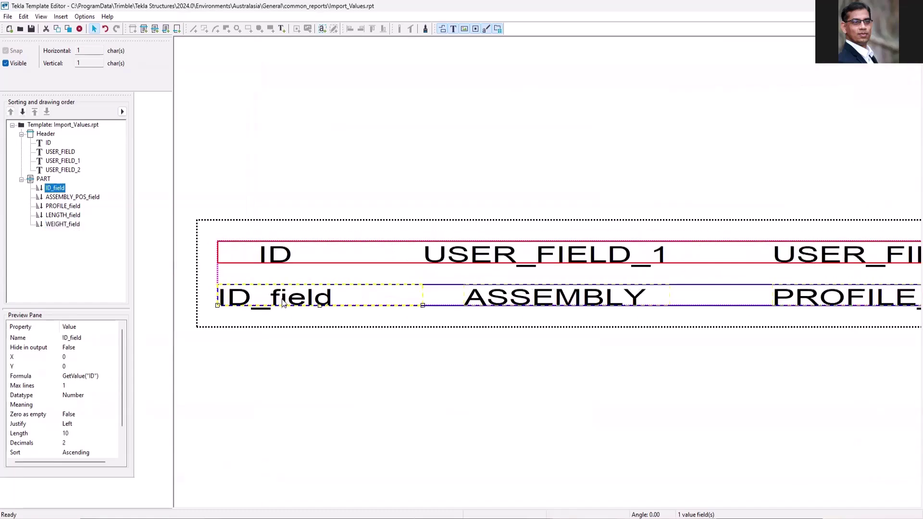
double_click(282, 303)
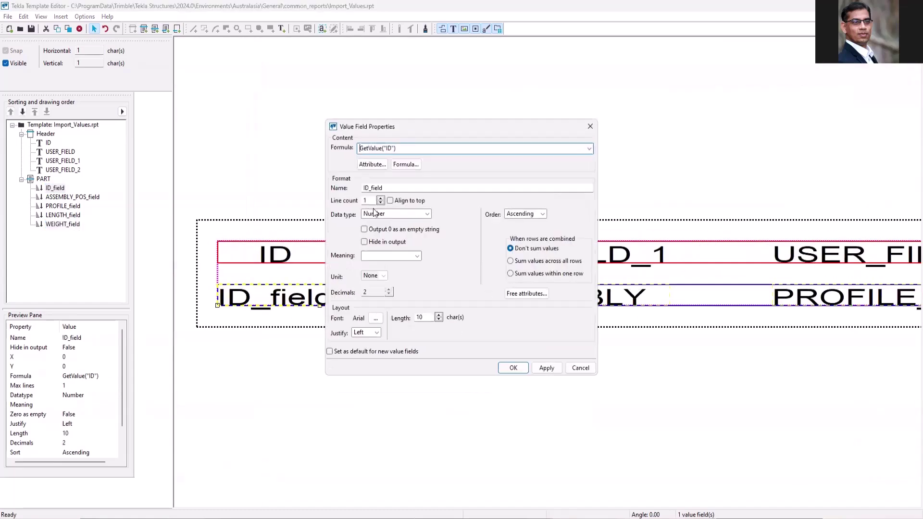
double_click(389, 149)
left_click(594, 126)
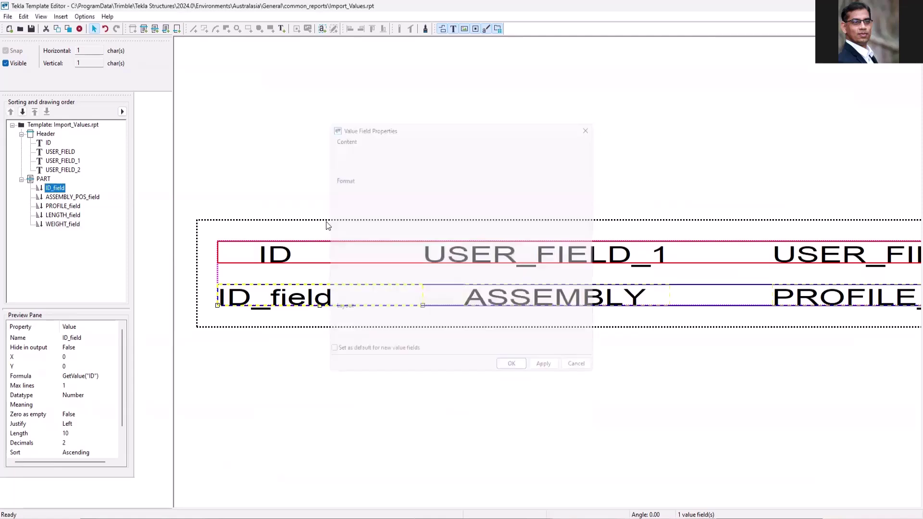
left_click(287, 259)
double_click(287, 262)
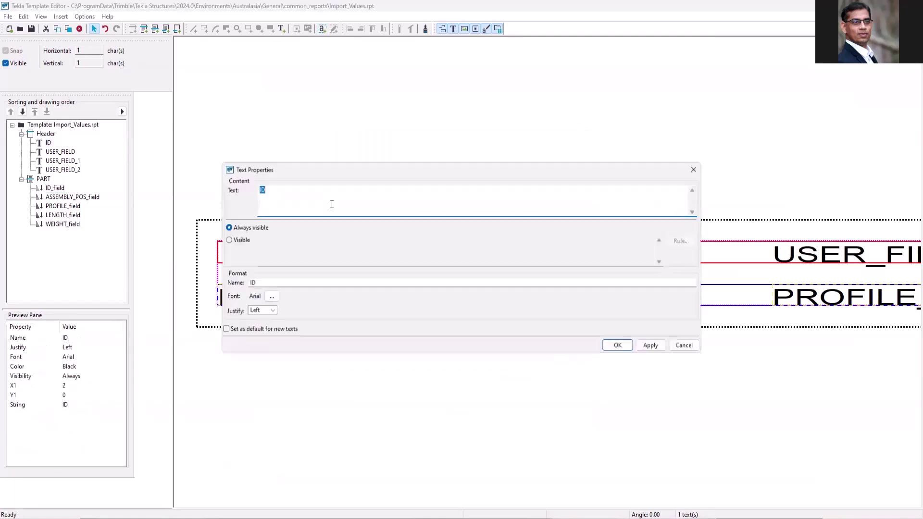
left_click(696, 168)
- Change the next header text to USER_FIELD_1
scroll(482, 280, "down", 1)
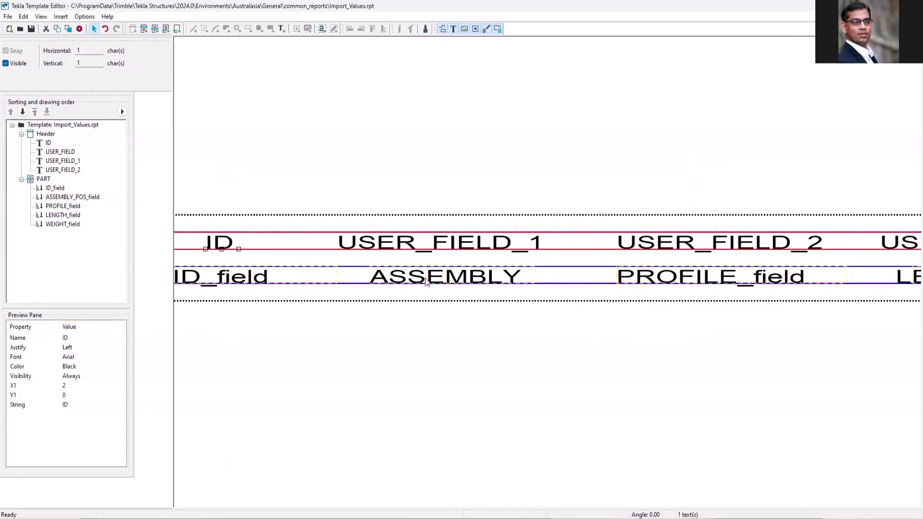
double_click(385, 247)
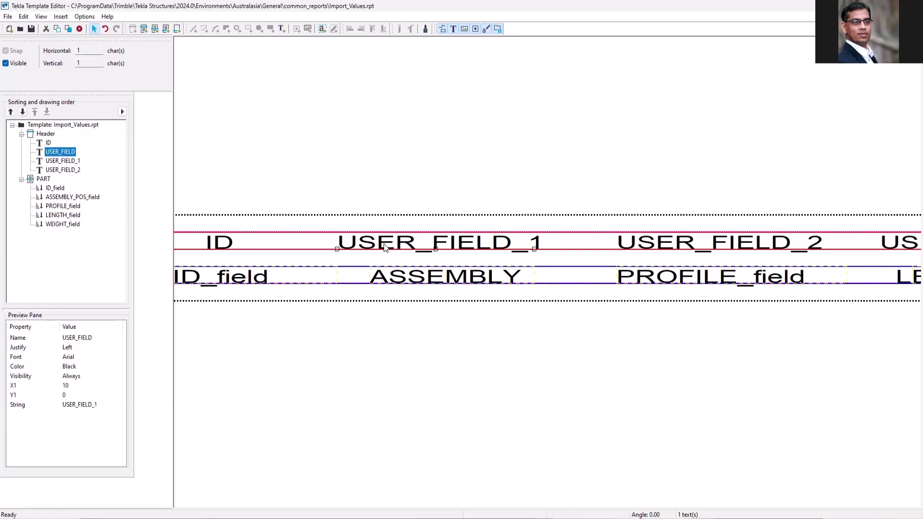
double_click(298, 191)
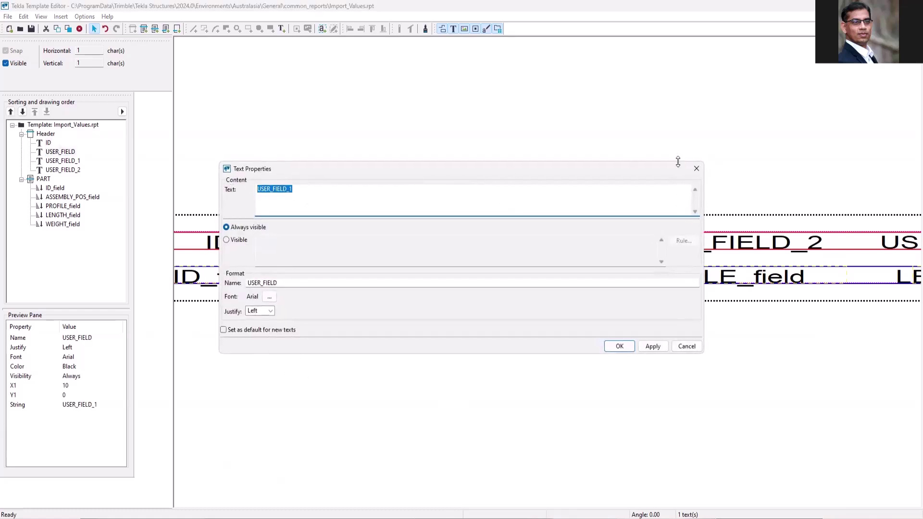
left_click(697, 169)
scroll(576, 240, "down", 2)
- Place a PART-row value field for USERDEFINED > [Parameters] > USER_FIELD_4
scroll(814, 280, "up", 3)
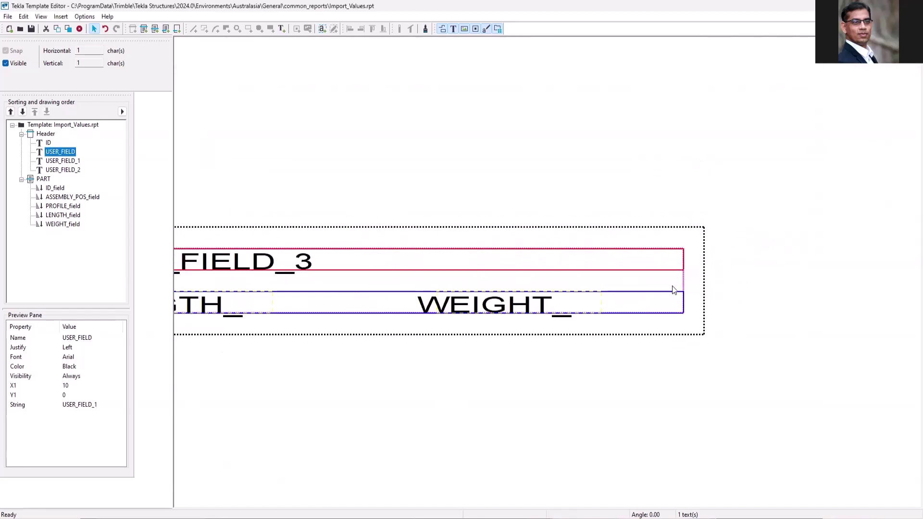
left_click(321, 29)
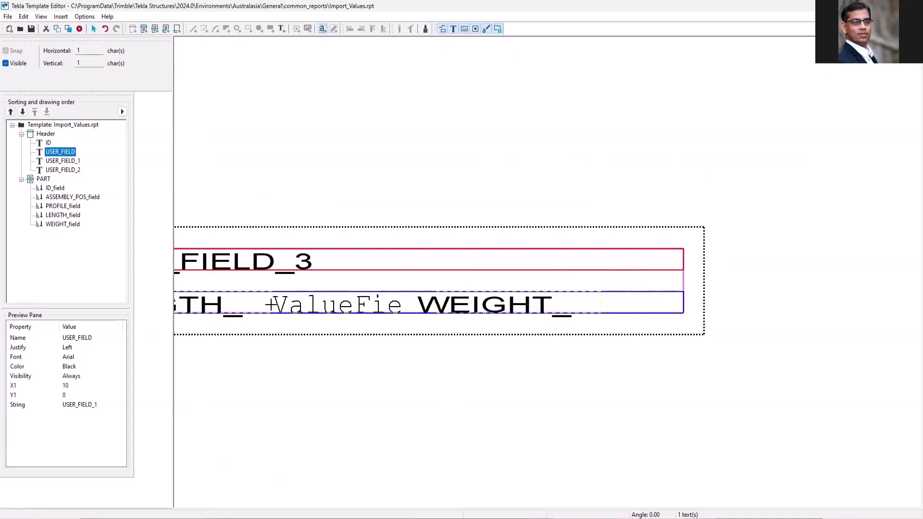
left_click(272, 303)
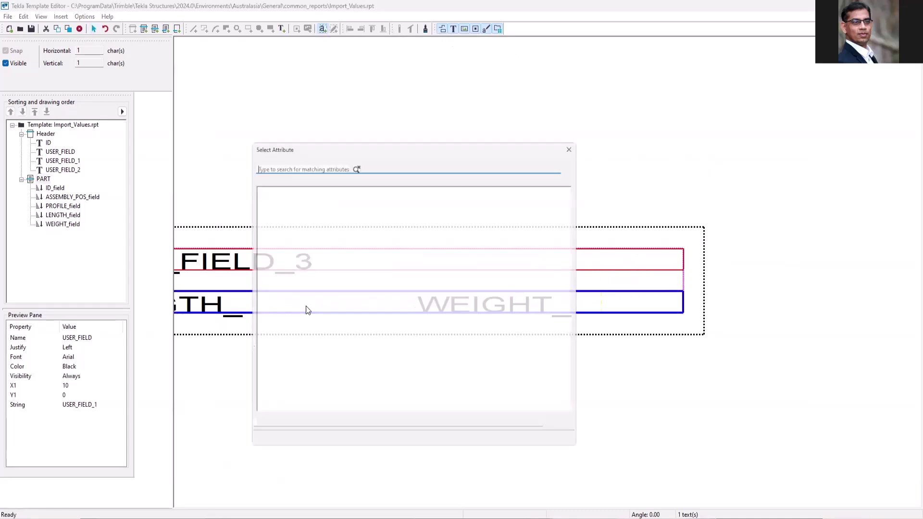
scroll(576, 367, "down", 15)
scroll(576, 367, "down", 10)
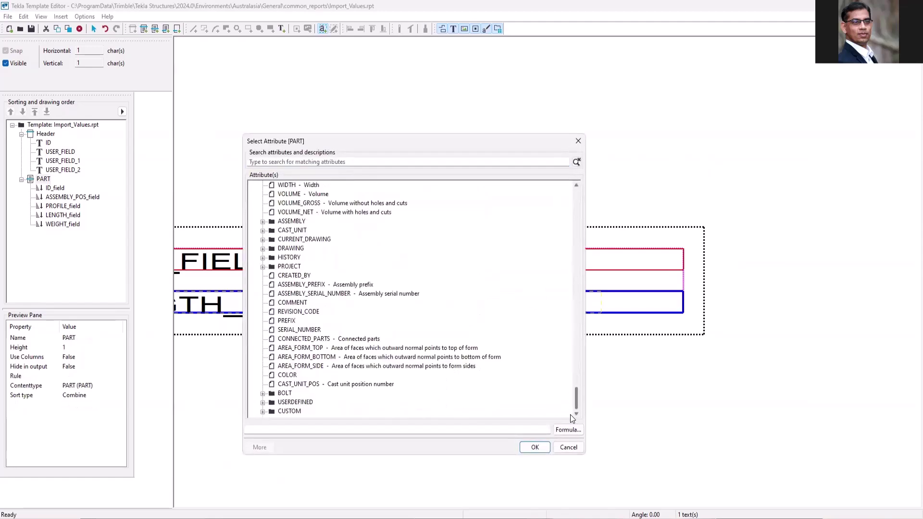
left_click(262, 402)
scroll(313, 287, "down", 2)
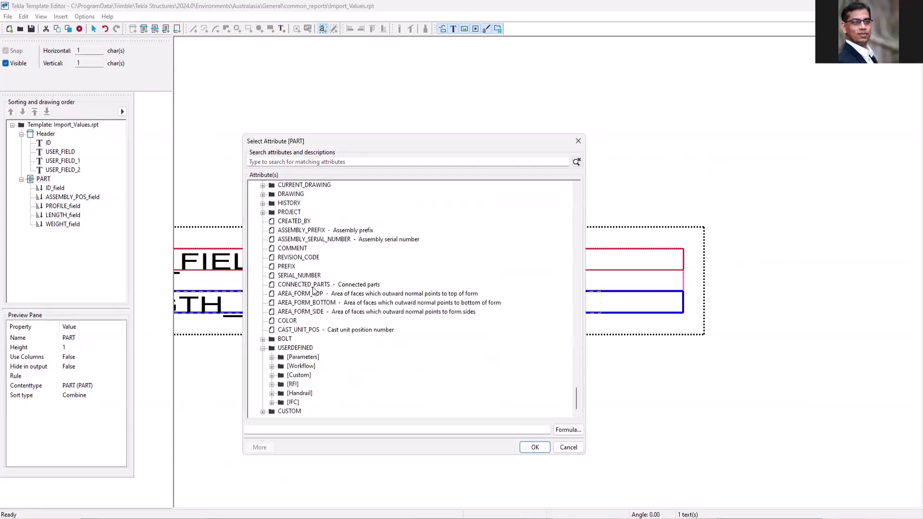
left_click(272, 357)
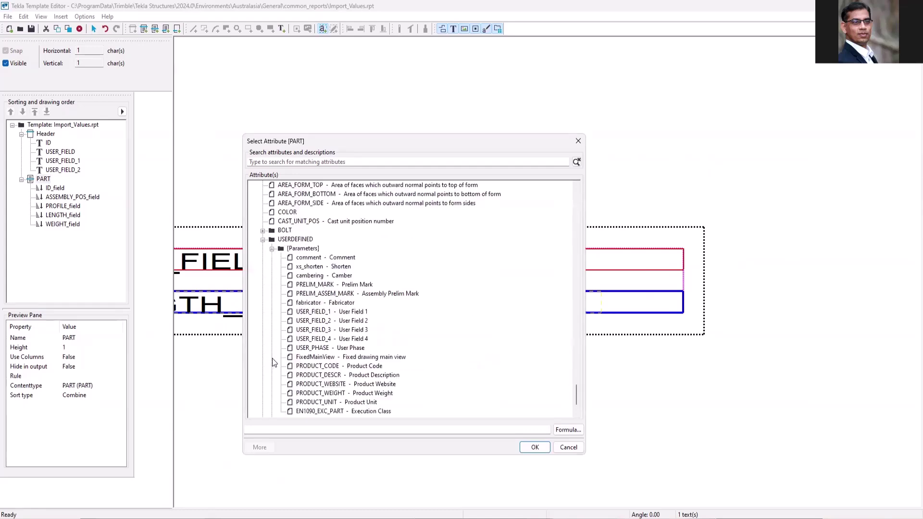
left_click(357, 339)
left_click(532, 447)
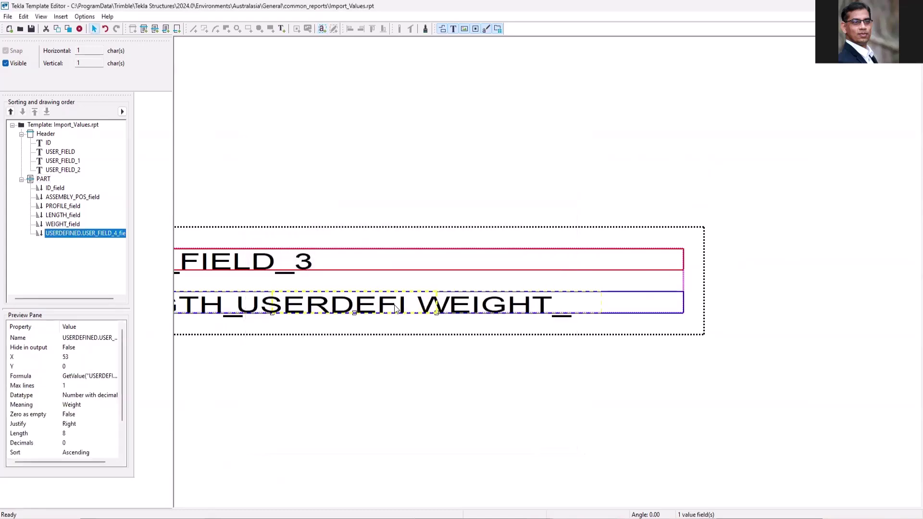
- Apply the USERDEFINED.USER_FIELD_4_field properties and close them
double_click(391, 306)
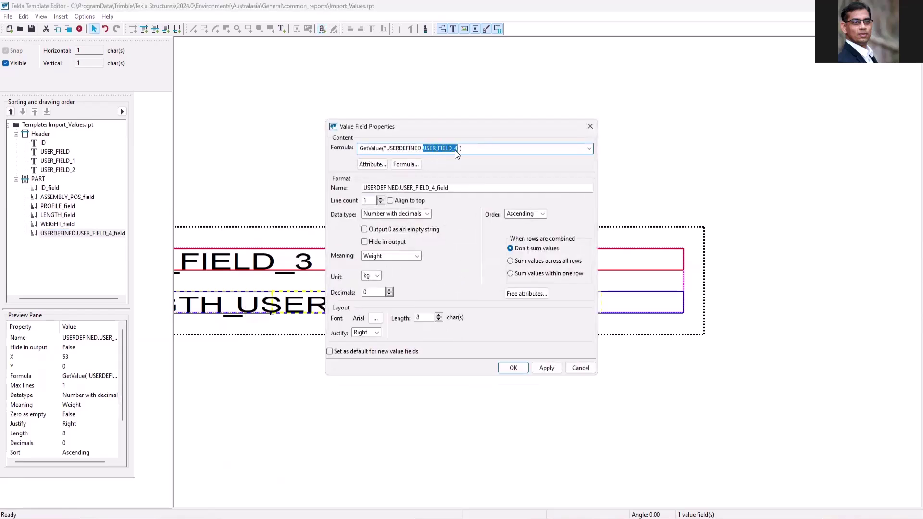
left_click(546, 367)
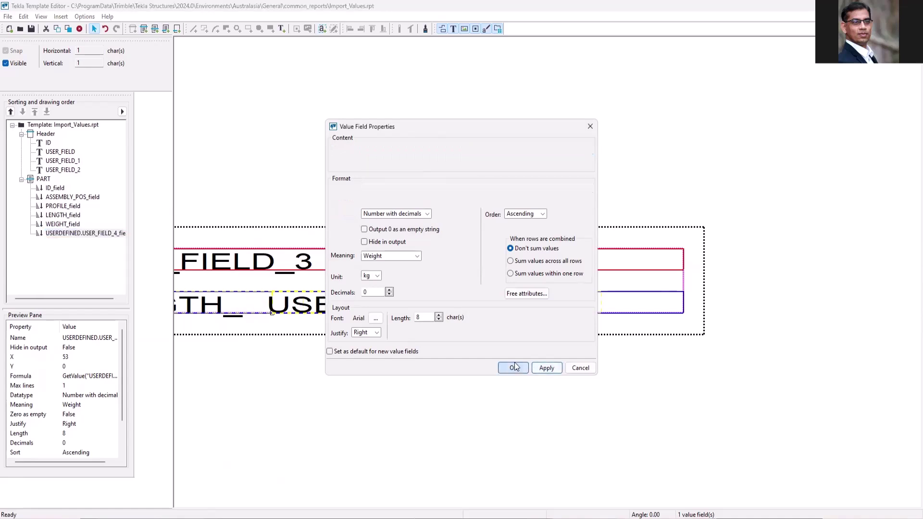
left_click(513, 367)
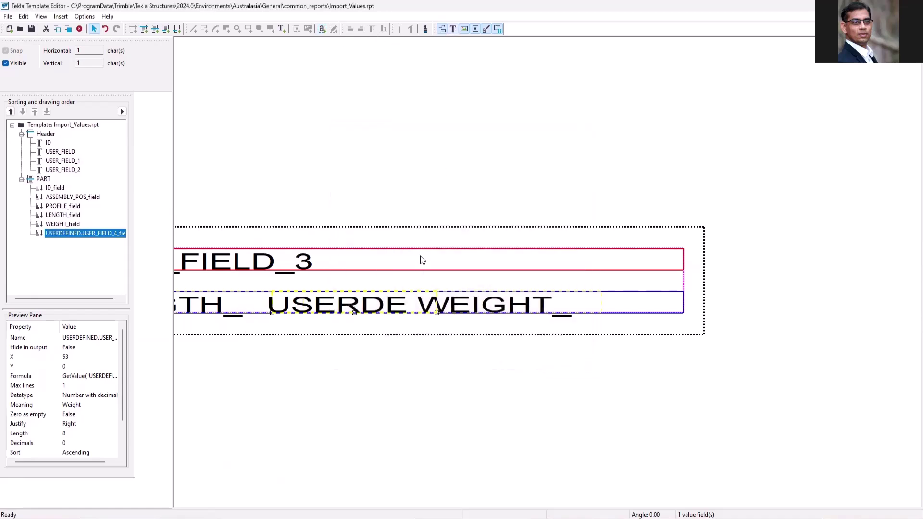
- Add a USER_FIELD_4 heading above the weight column
left_click(282, 28)
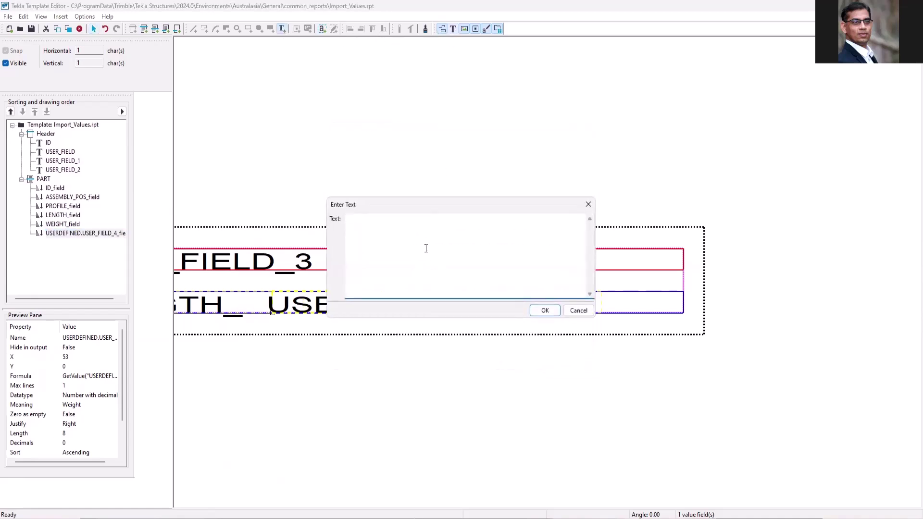
type("USER_FIELD_4")
left_click(545, 310)
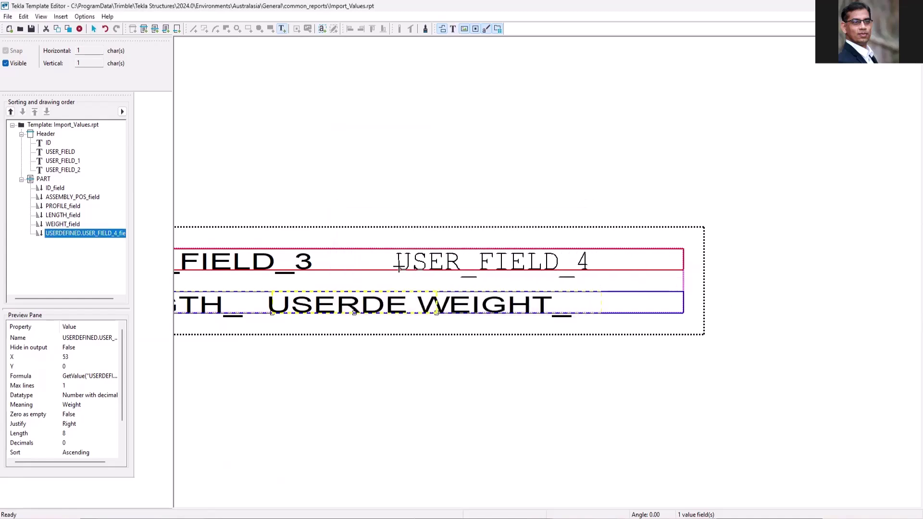
left_click(398, 267)
- Delete the USERDEFINED.USER_FIELD_4 value field, save the template, and return to Tekla Structures
left_click(370, 310)
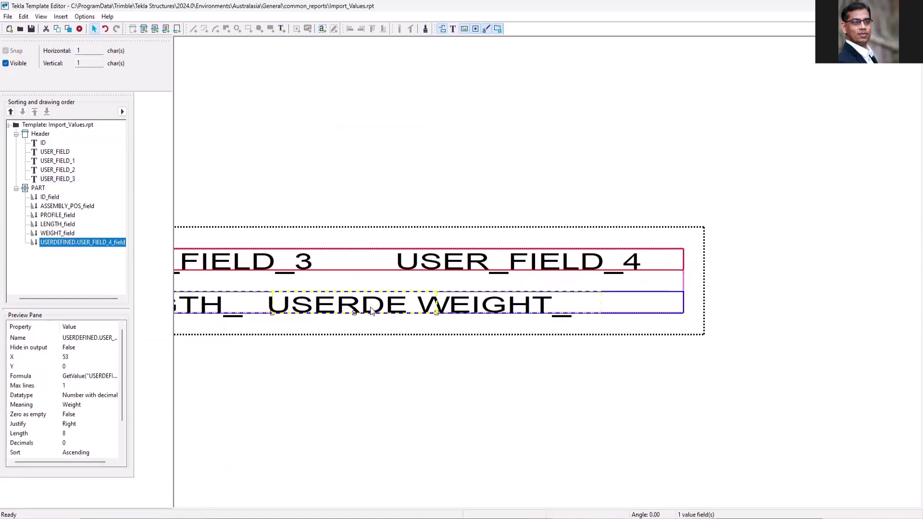
key("Delete")
scroll(523, 311, "down", 2)
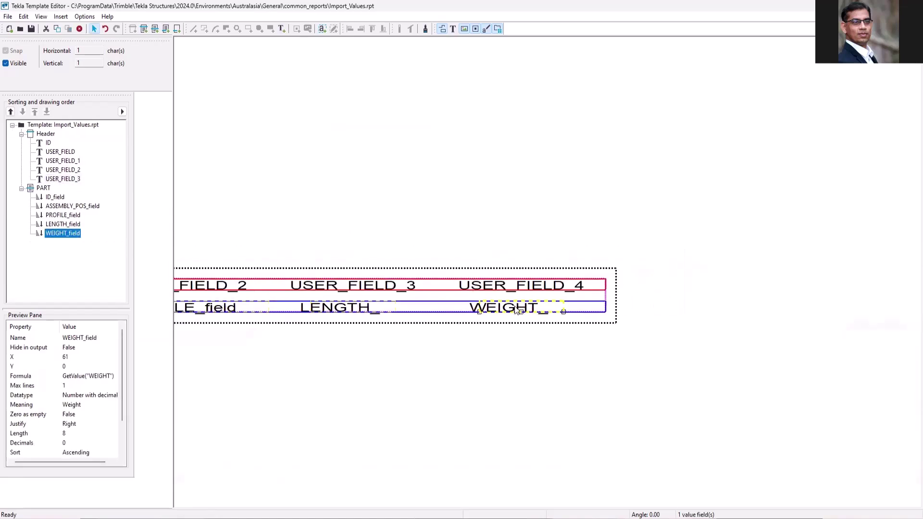
scroll(516, 310, "up", 2)
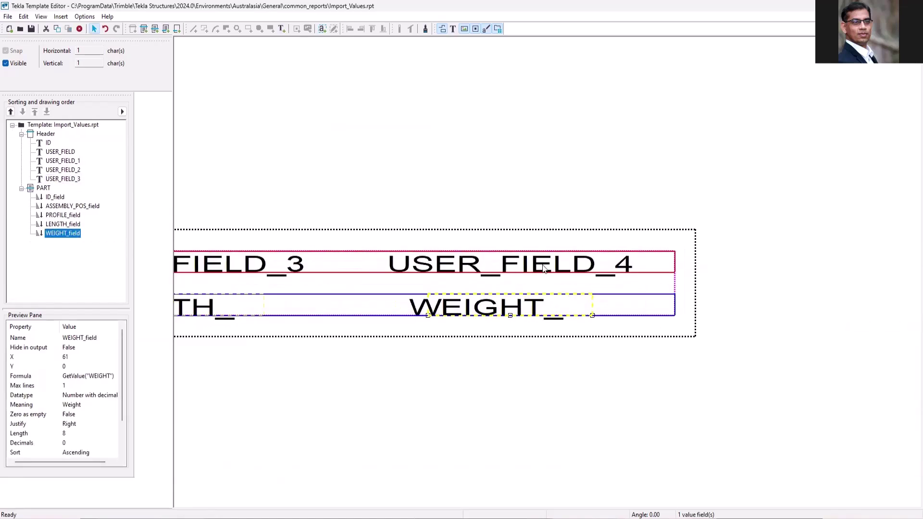
scroll(656, 300, "down", 2)
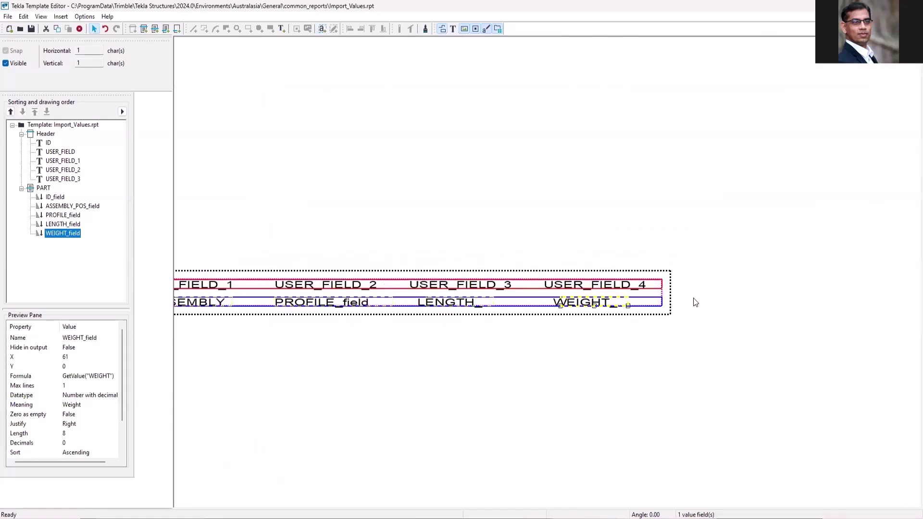
left_click(31, 29)
scroll(692, 166, "down", 2)
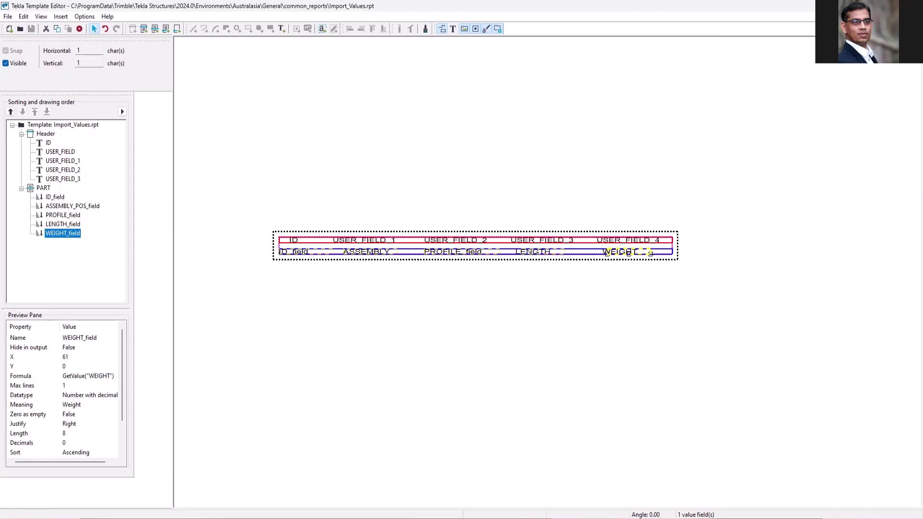
key("alt+Tab")
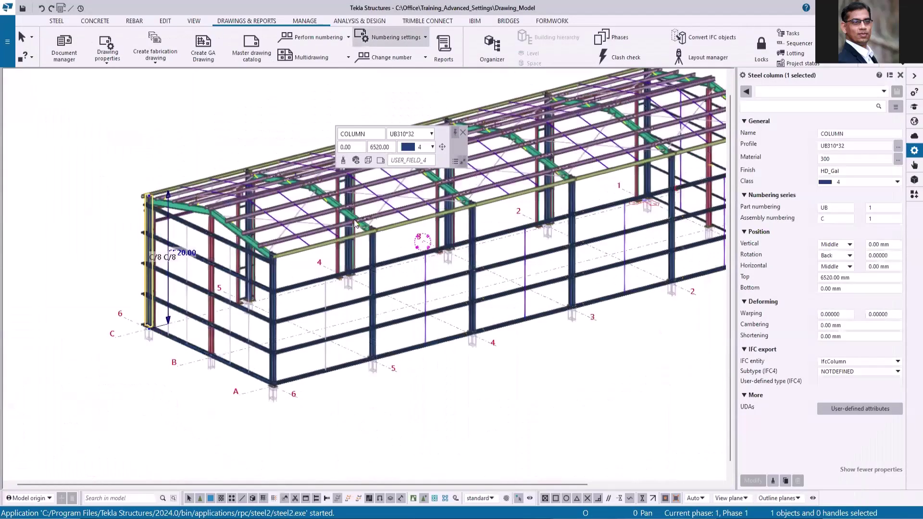
- Create the Import_Values report from all objects in the Report dialog (Ctrl+B)
key("ctrl+b")
left_click_drag(364, 163, 355, 239)
scroll(355, 239, "up", 1)
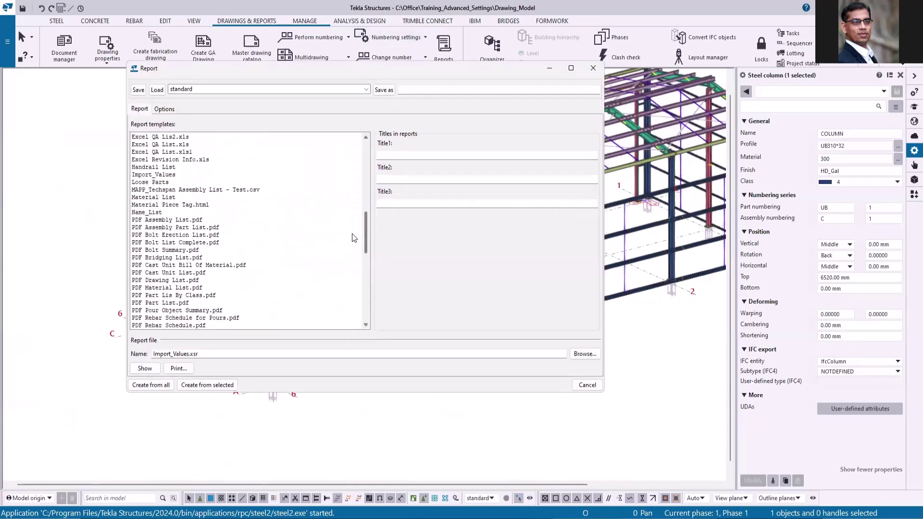
left_click(186, 174)
left_click(160, 386)
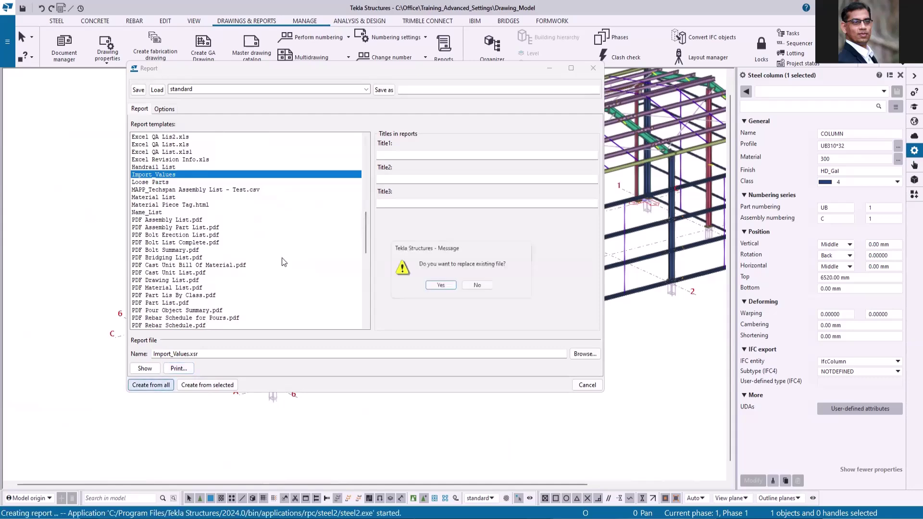
- Replace the existing Import_Values.xsr, review its ID and USER_FIELD columns in Notepad, and close it
left_click(438, 286)
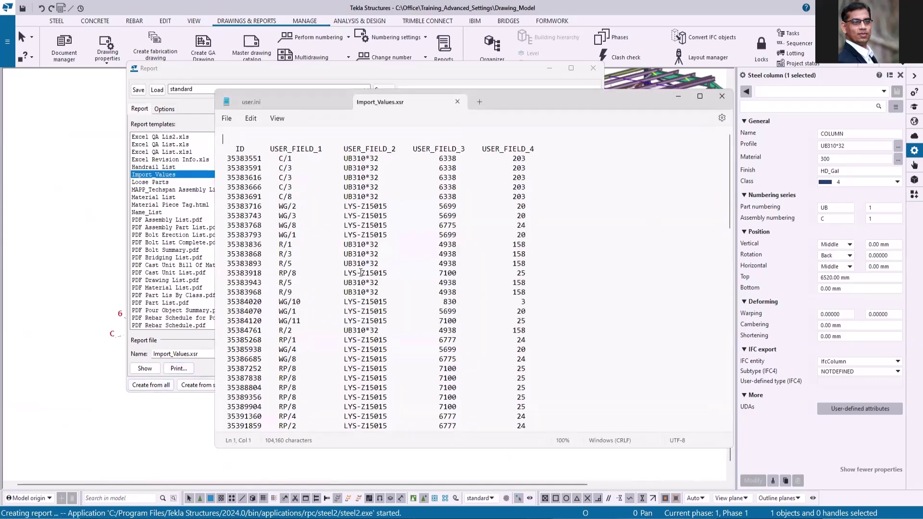
left_click_drag(729, 170, 735, 407)
scroll(735, 407, "up", 20)
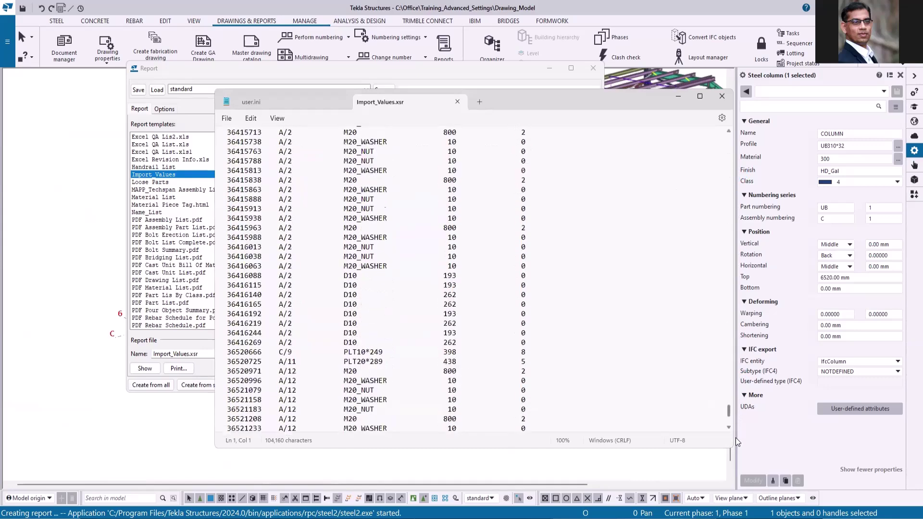
left_click(721, 97)
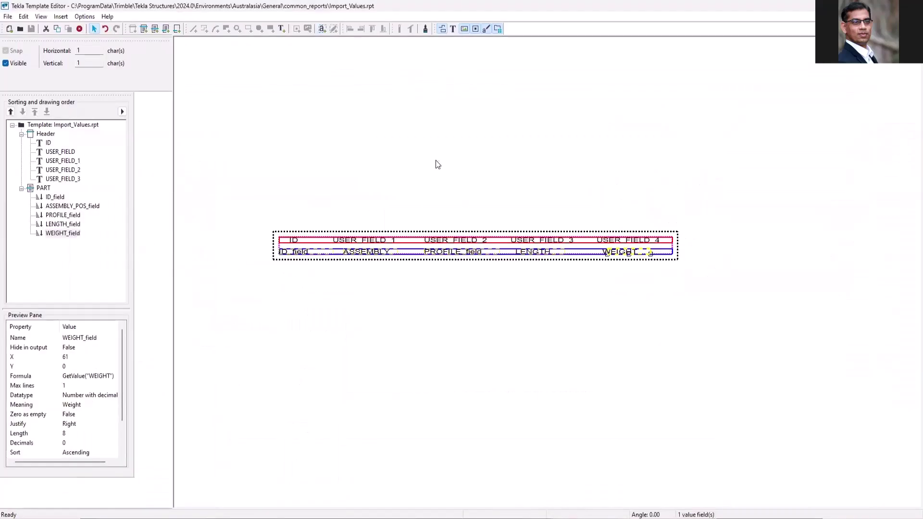
- Check the page height in Template Page Properties and close without changes
double_click(436, 161)
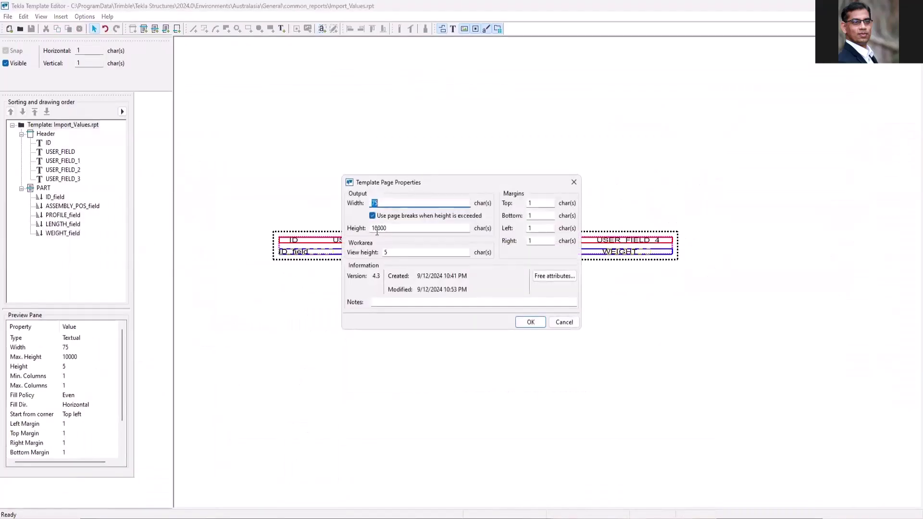
double_click(402, 227)
left_click(574, 182)
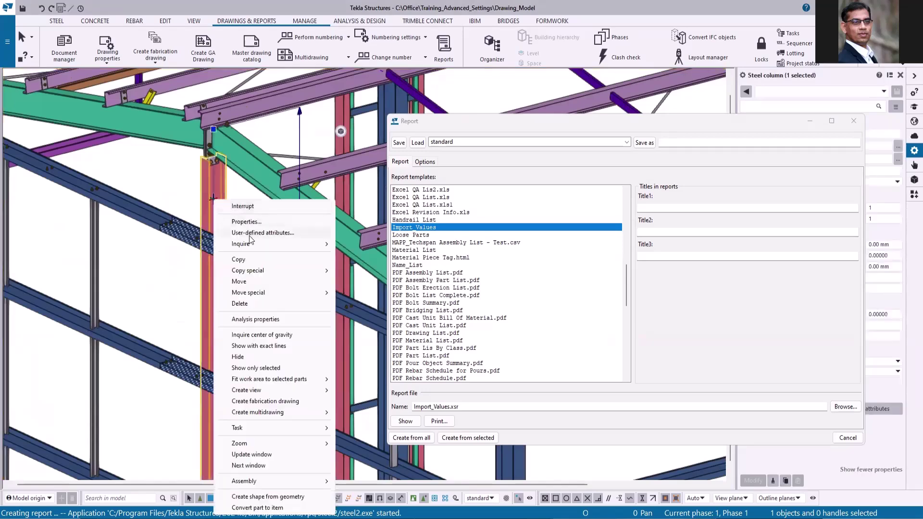
- Close the column attributes dialog and the Report dialog to show the 3D model
left_click(262, 233)
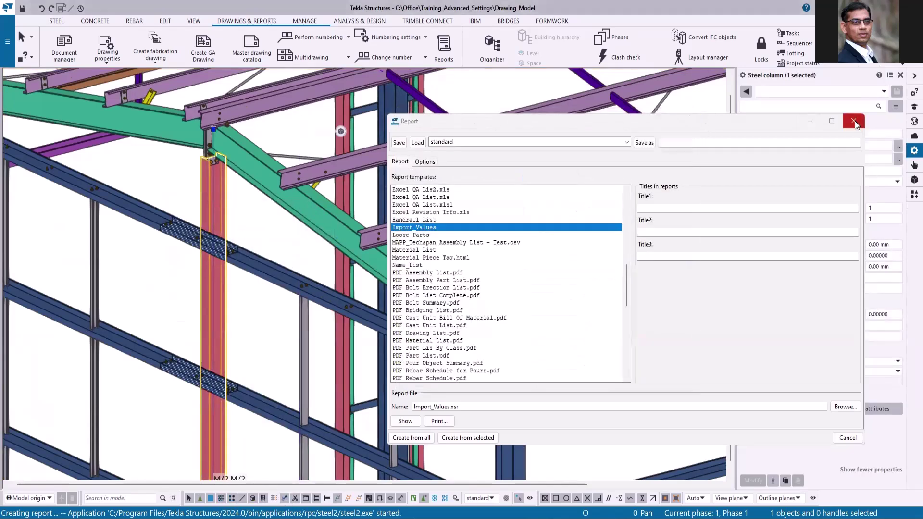
left_click(854, 121)
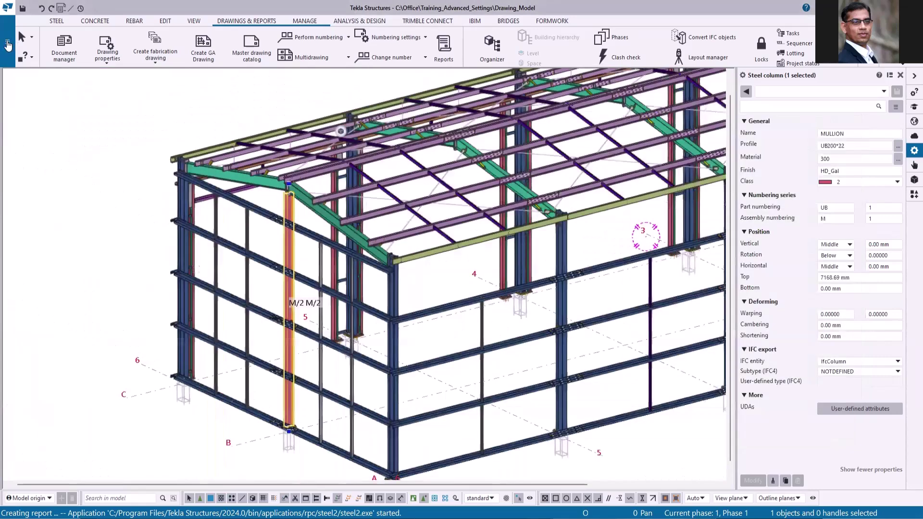
- Open Import > Attributes and choose Import_Values.xsr as the input file
left_click(7, 44)
left_click(47, 158)
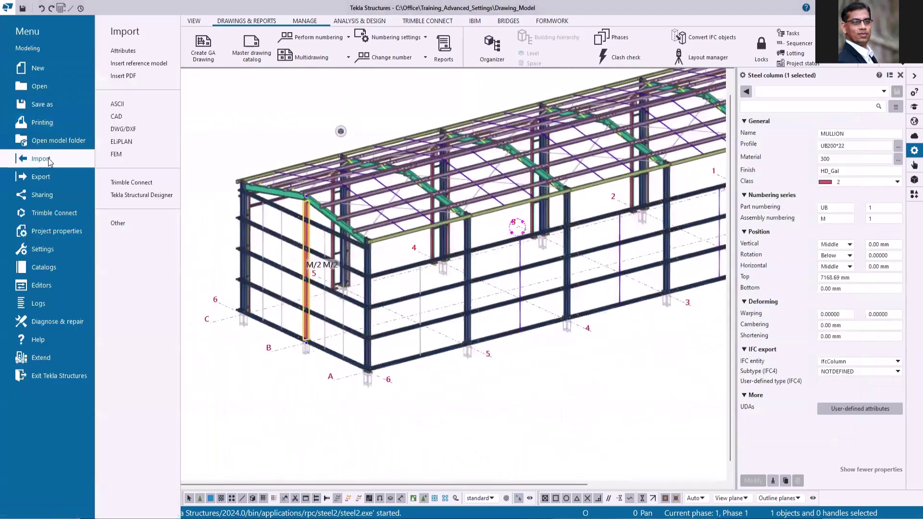
left_click(134, 54)
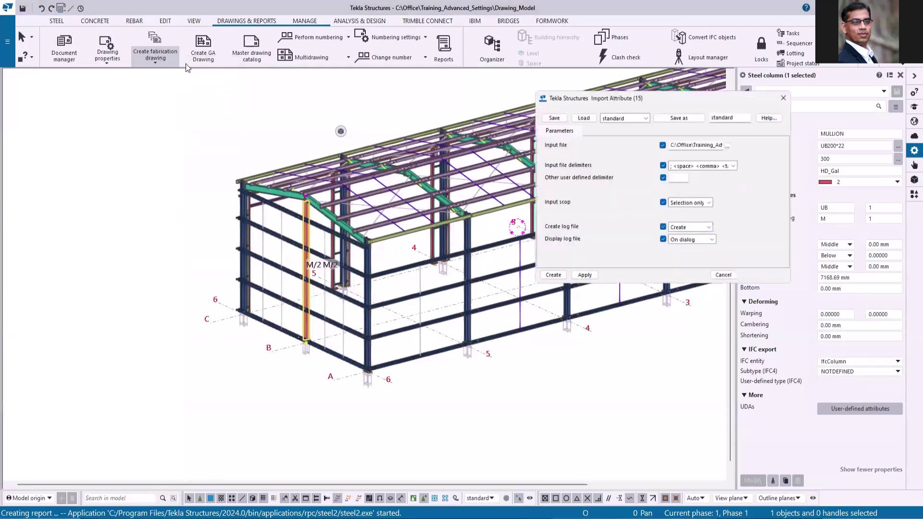
left_click_drag(639, 103, 188, 108)
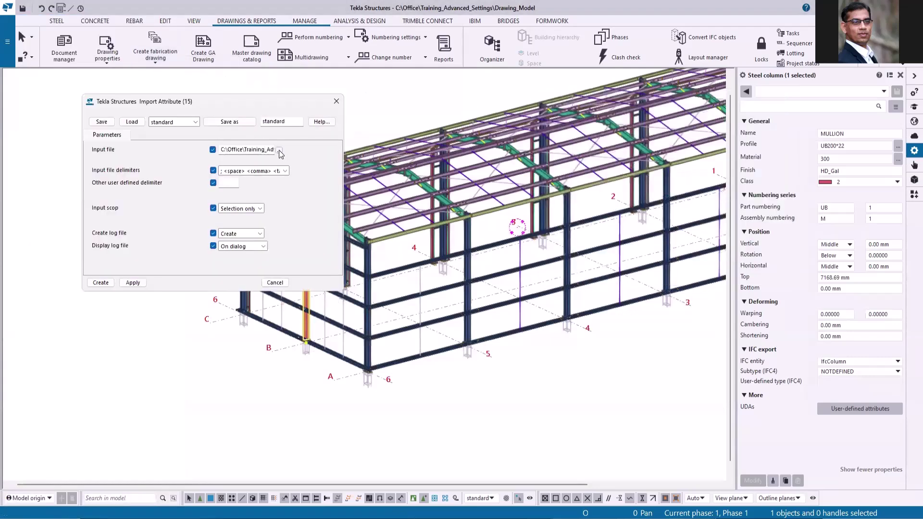
left_click(279, 150)
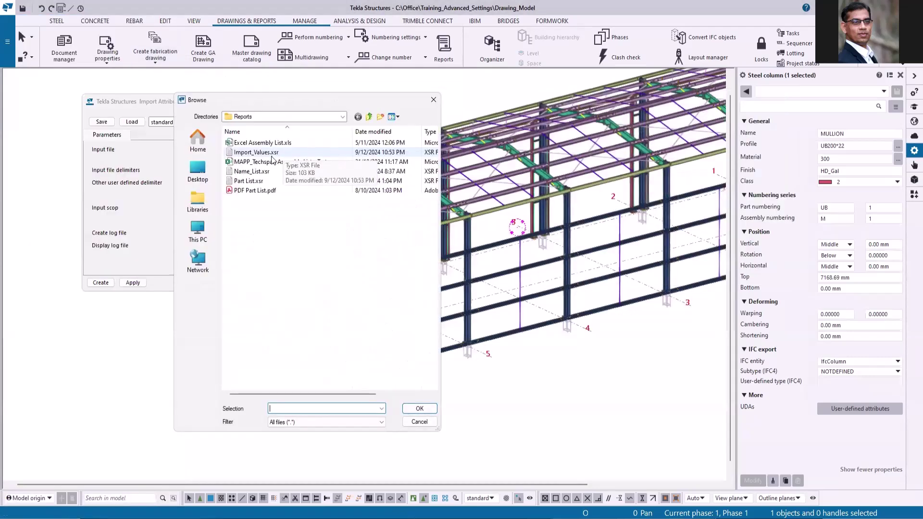
left_click(268, 153)
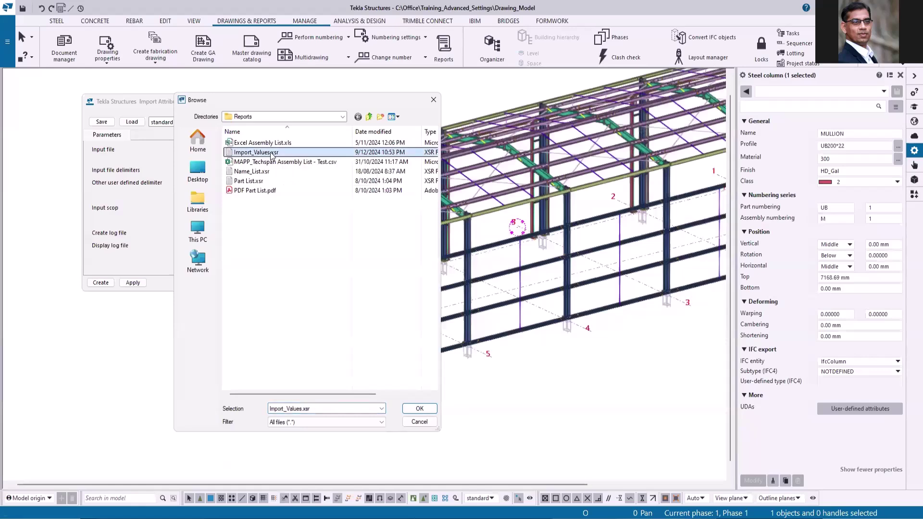
left_click(419, 408)
- Keep delimiters '; <space> <comma> <tab>' and input scope 'Selection only'
left_click(286, 171)
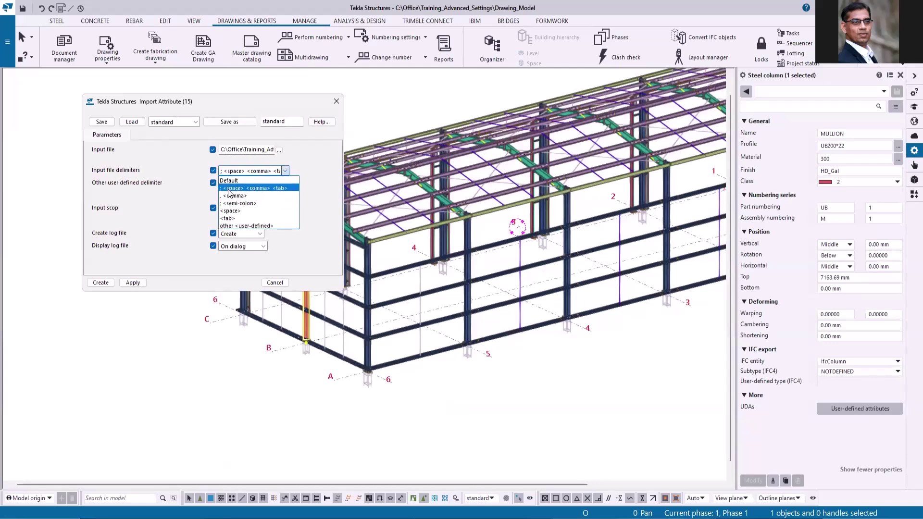
left_click(286, 188)
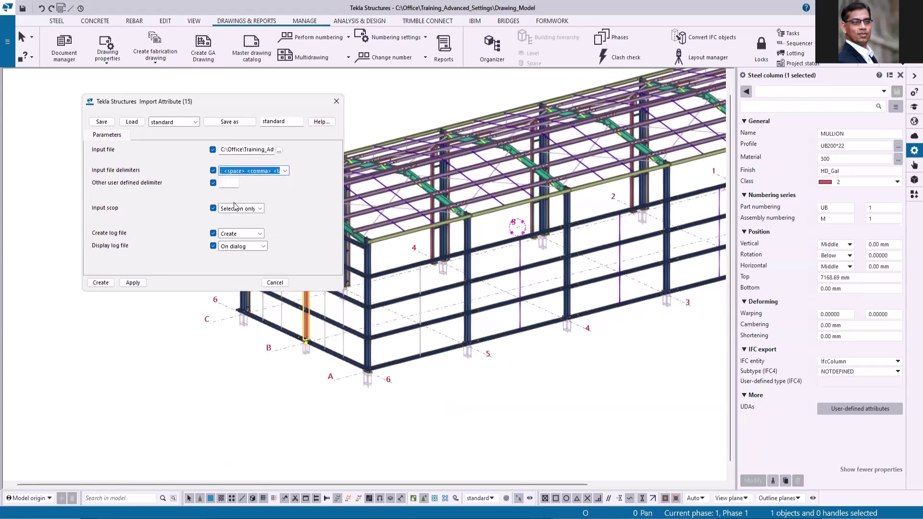
left_click(260, 209)
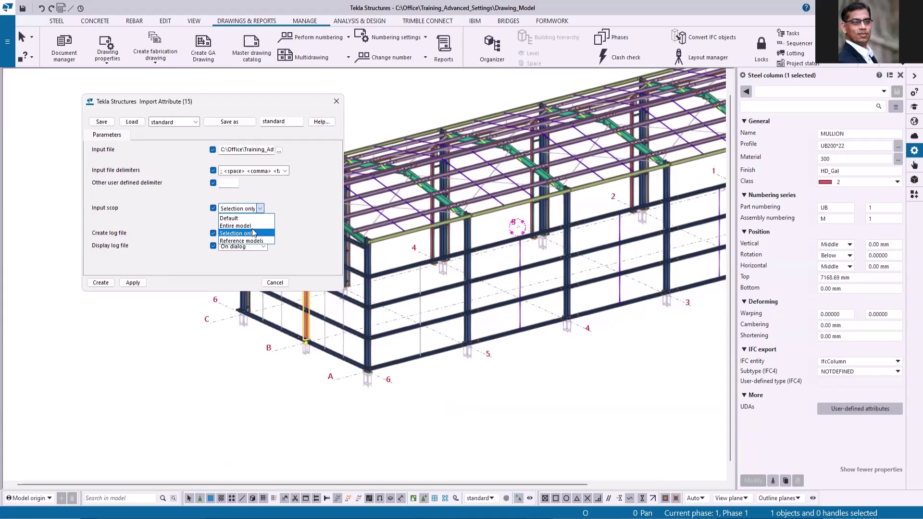
left_click(265, 102)
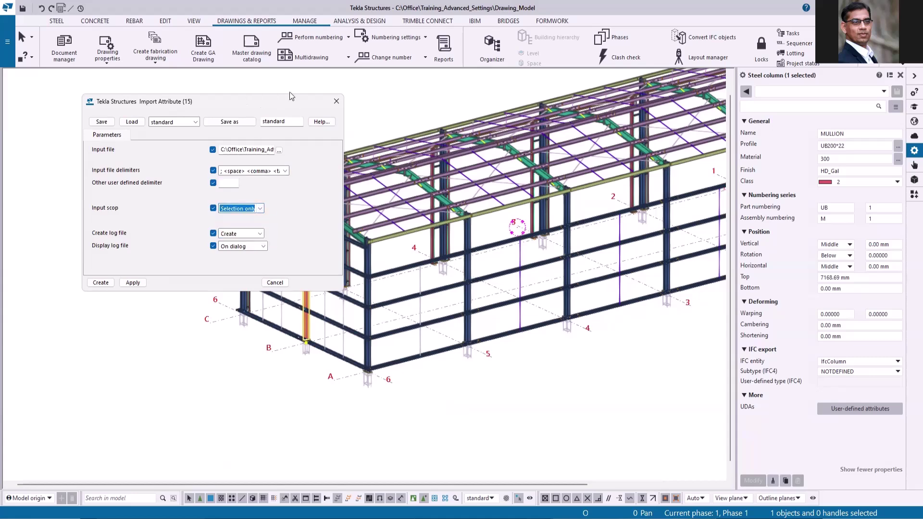
- Zoom out and box-select every object in the model for the attribute import
left_click_drag(289, 95, 246, 20)
scroll(366, 456, "down", 5)
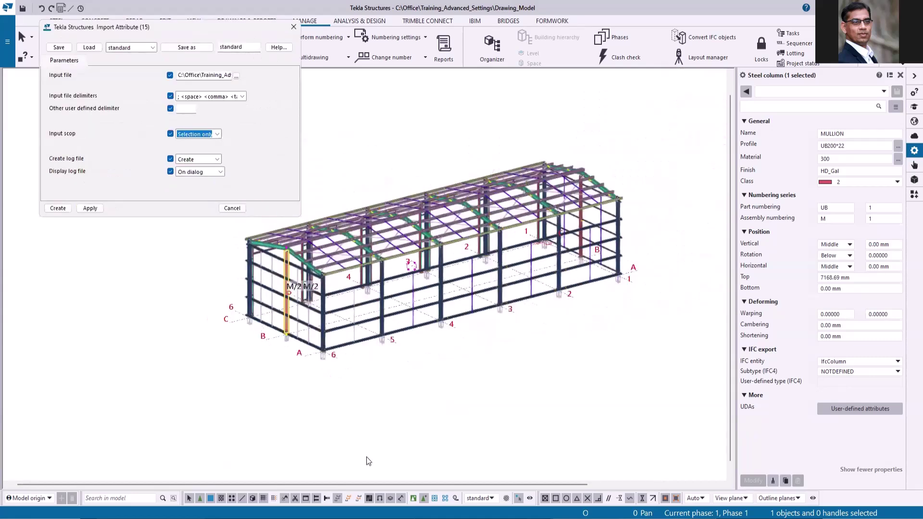
left_click(190, 502)
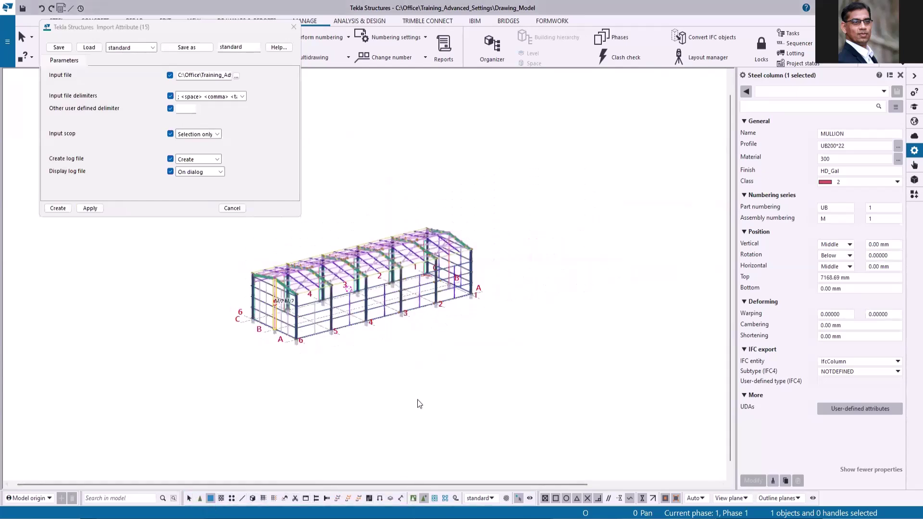
scroll(417, 402, "down", 3)
left_click_drag(317, 275, 492, 389)
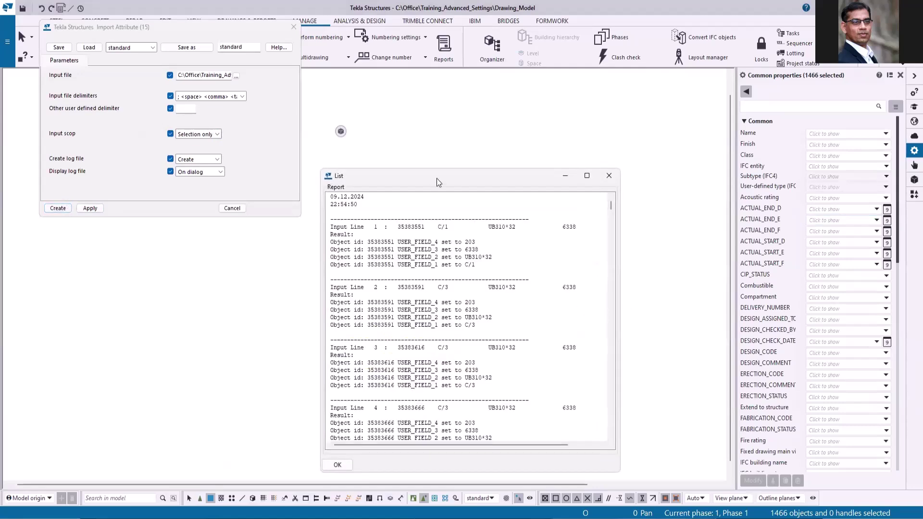
- Close the Import Attribute dialog and its import log window
left_click_drag(437, 176, 423, 149)
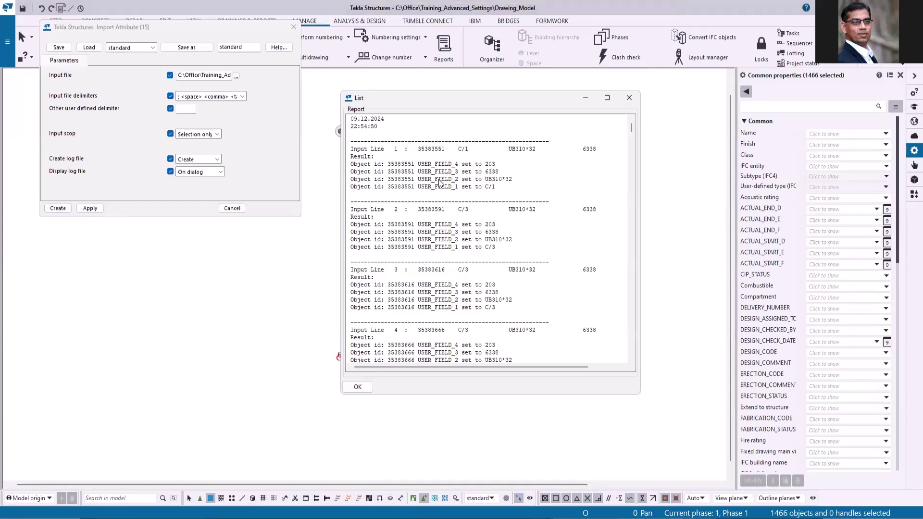
left_click(293, 27)
left_click(629, 98)
- Clear the selection and open purlin RP/9's properties to check its User field 1 value
left_click(670, 152)
scroll(300, 276, "up", 5)
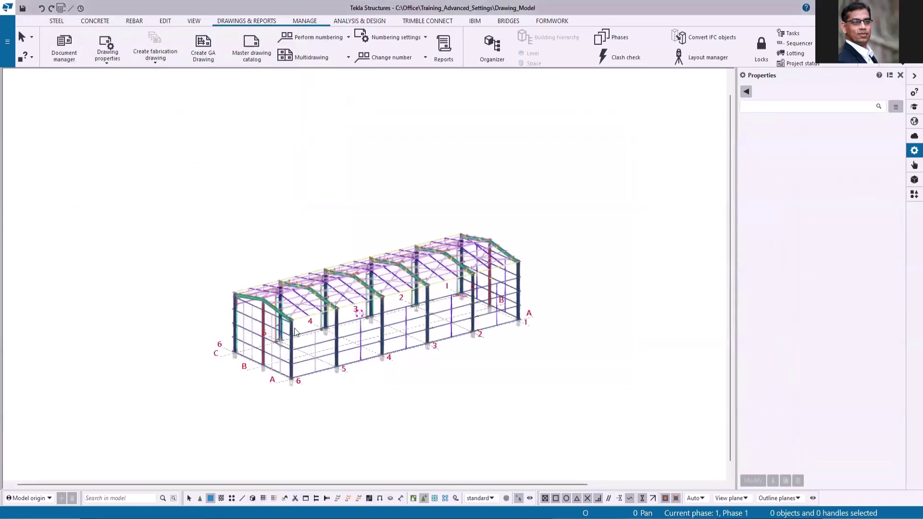
scroll(300, 277, "up", 5)
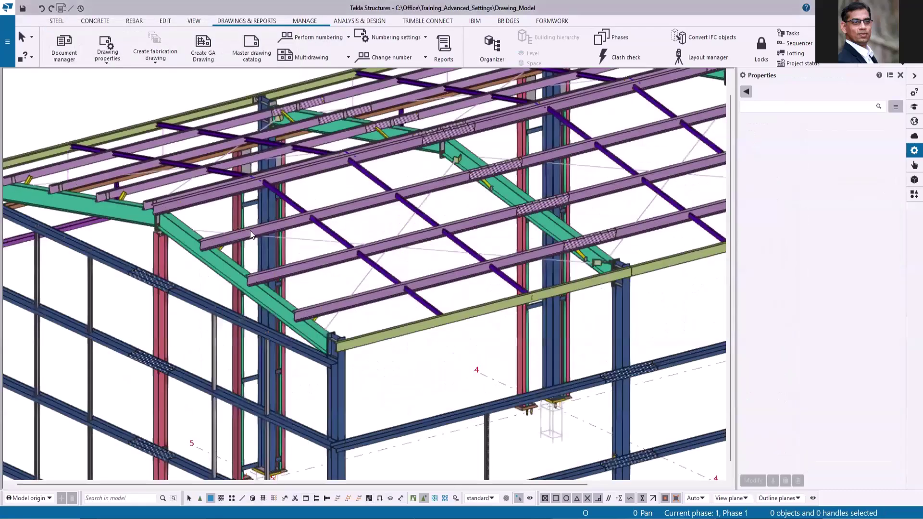
right_click(298, 231)
left_click(291, 223)
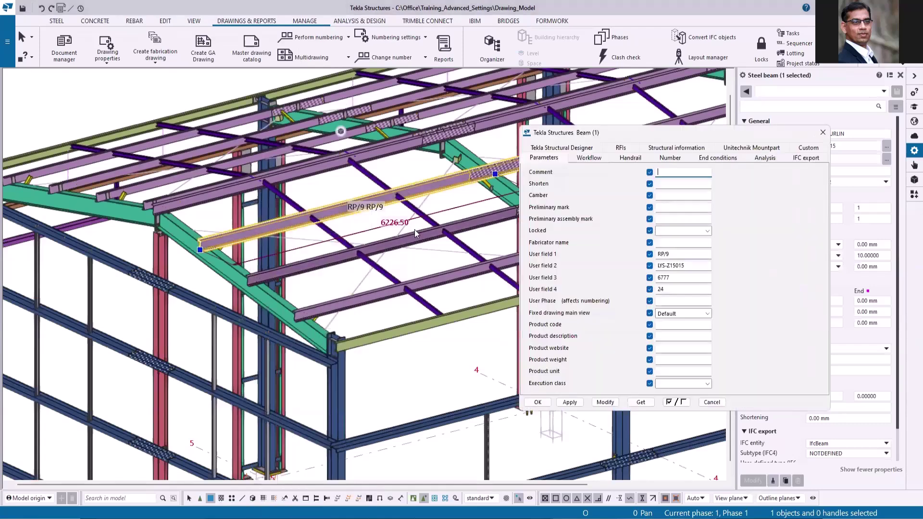
double_click(662, 254)
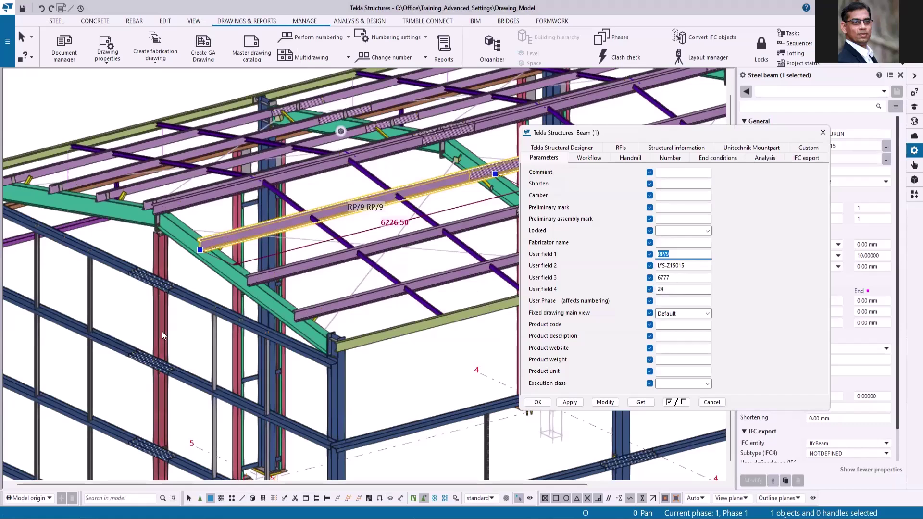
- Load a steel column's and the green diagonal beam's properties to compare their User fields 1–4
left_click(339, 391)
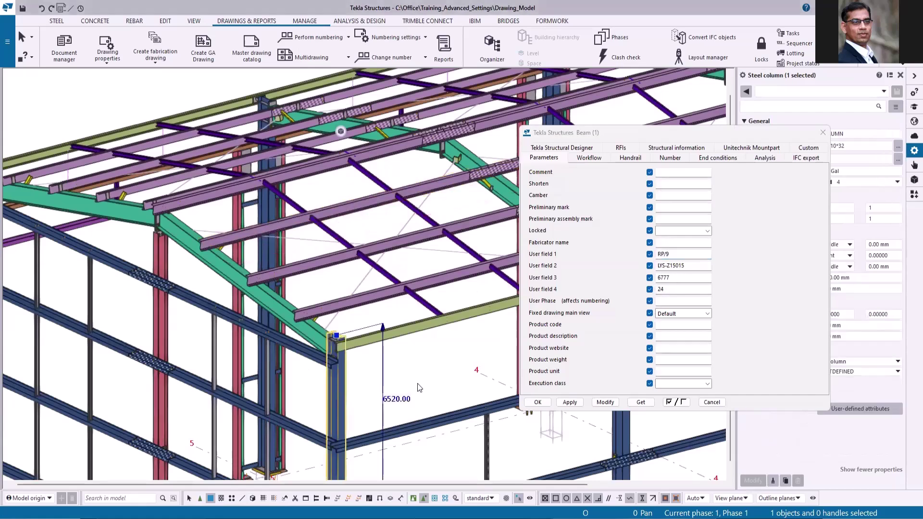
left_click(640, 403)
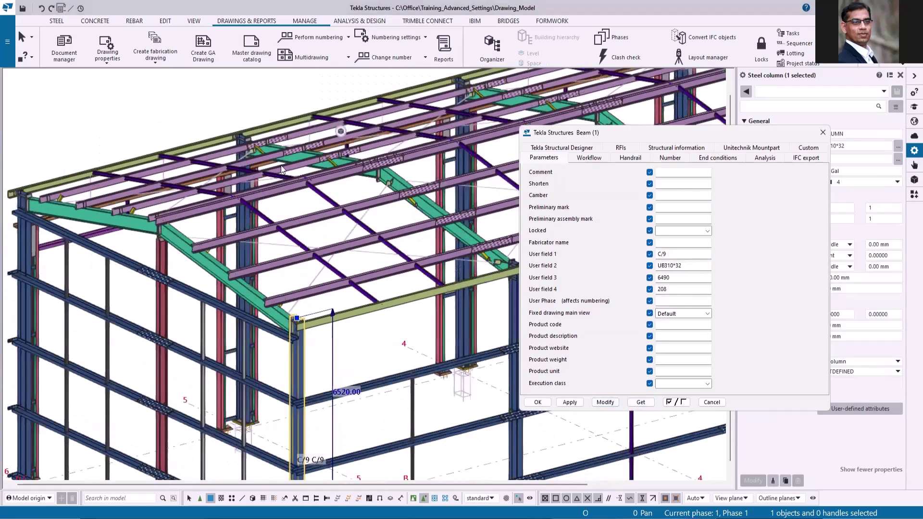
scroll(163, 256, "down", 2)
scroll(321, 246, "up", 4)
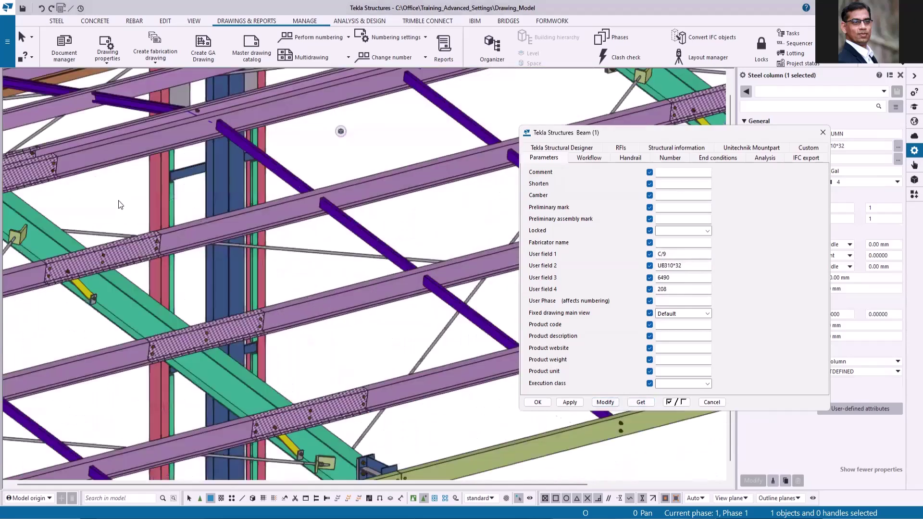
scroll(149, 237, "down", 2)
left_click(149, 237)
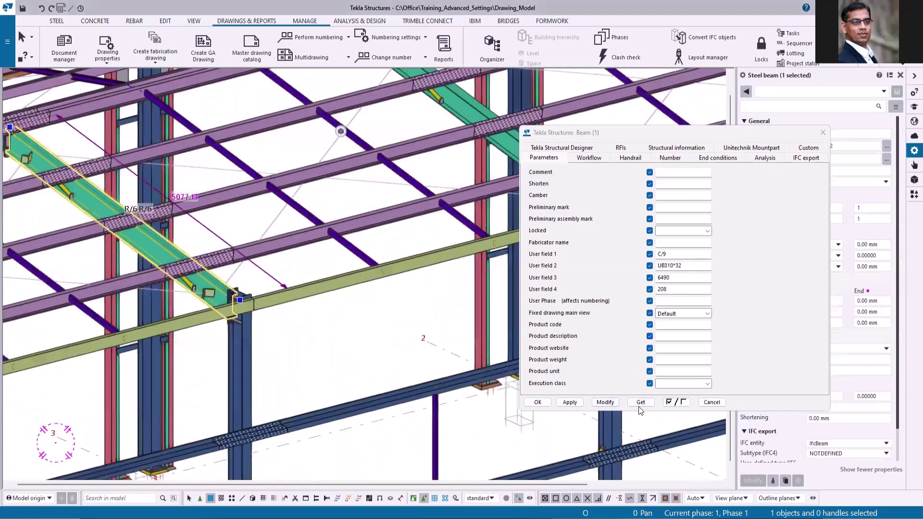
left_click(640, 402)
scroll(122, 205, "down", 3)
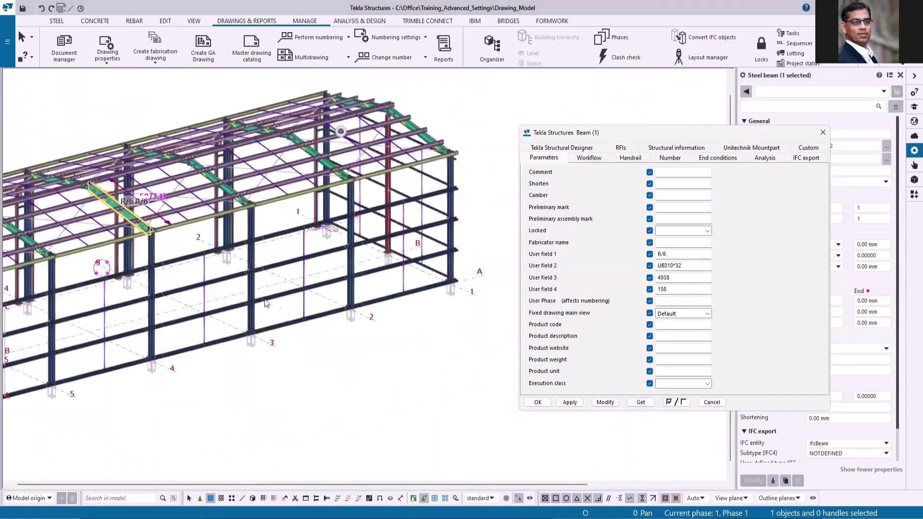
scroll(170, 262, "up", 5)
- Compare another steel column's User field values, then bring the import options back up
left_click(170, 261)
left_click(640, 403)
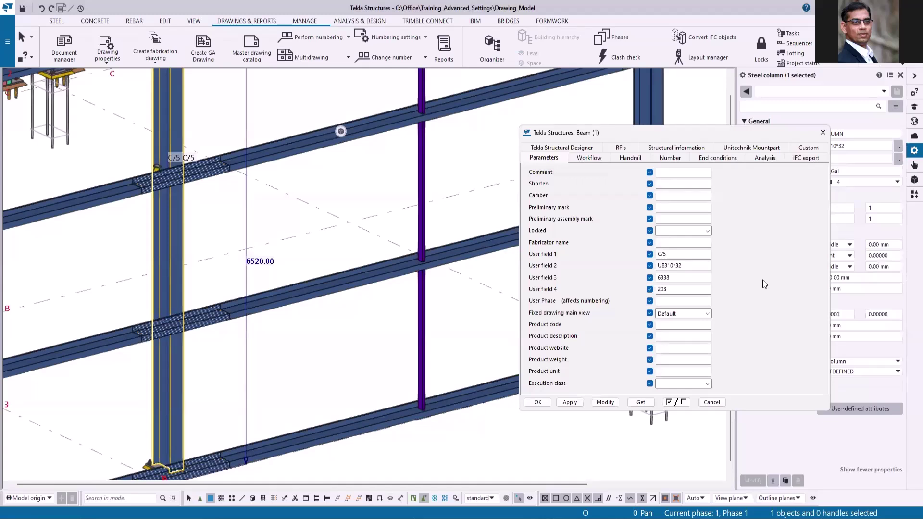
left_click(7, 41)
left_click(41, 159)
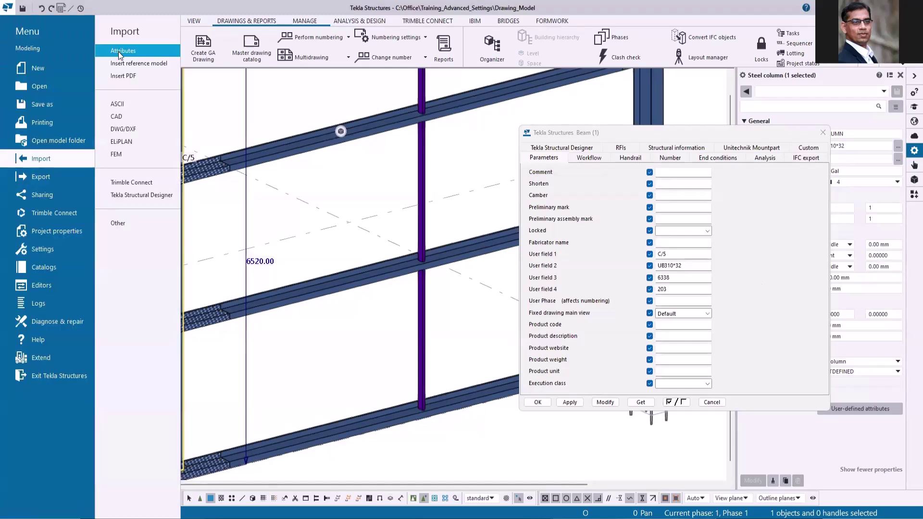